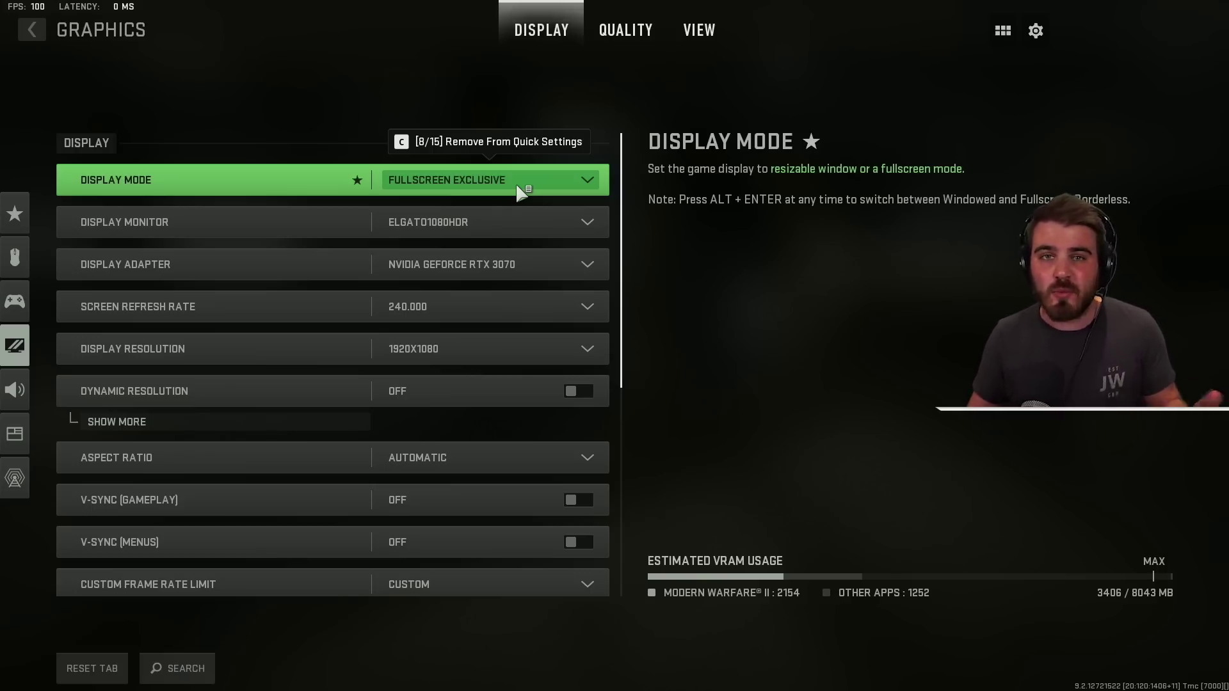
# Set the display mode to Fullscreen Exclusive and check which display adapters can be chosen
pyautogui.click(519, 190)
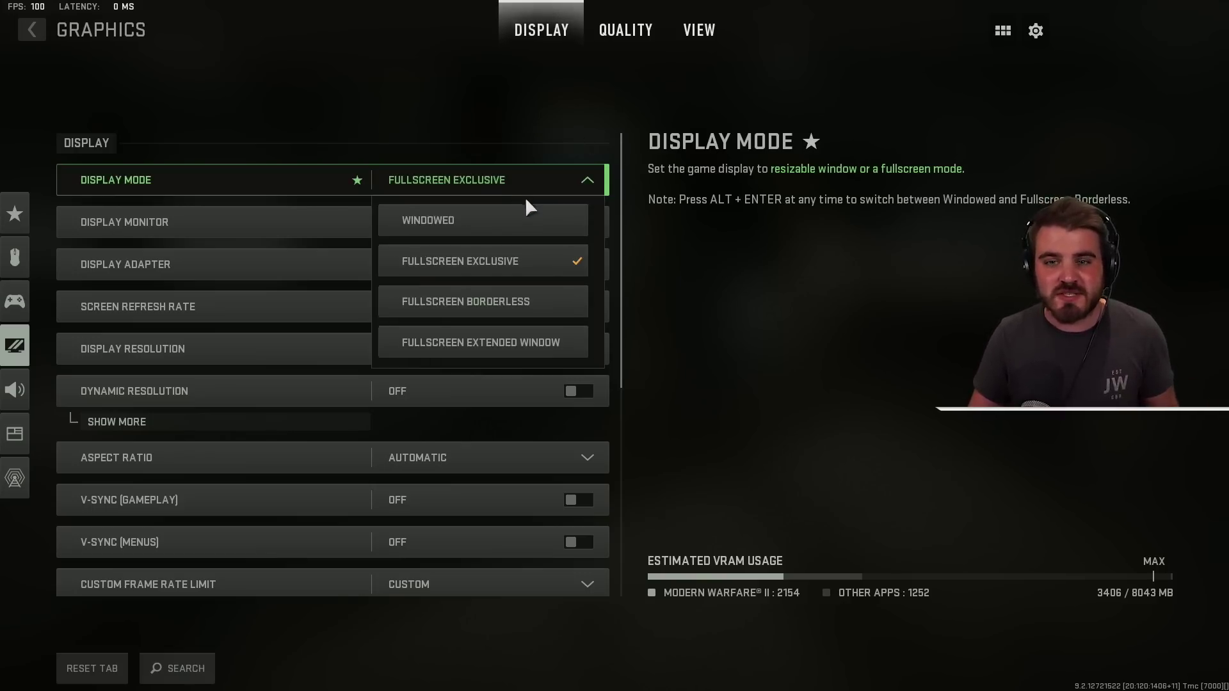
pyautogui.click(561, 273)
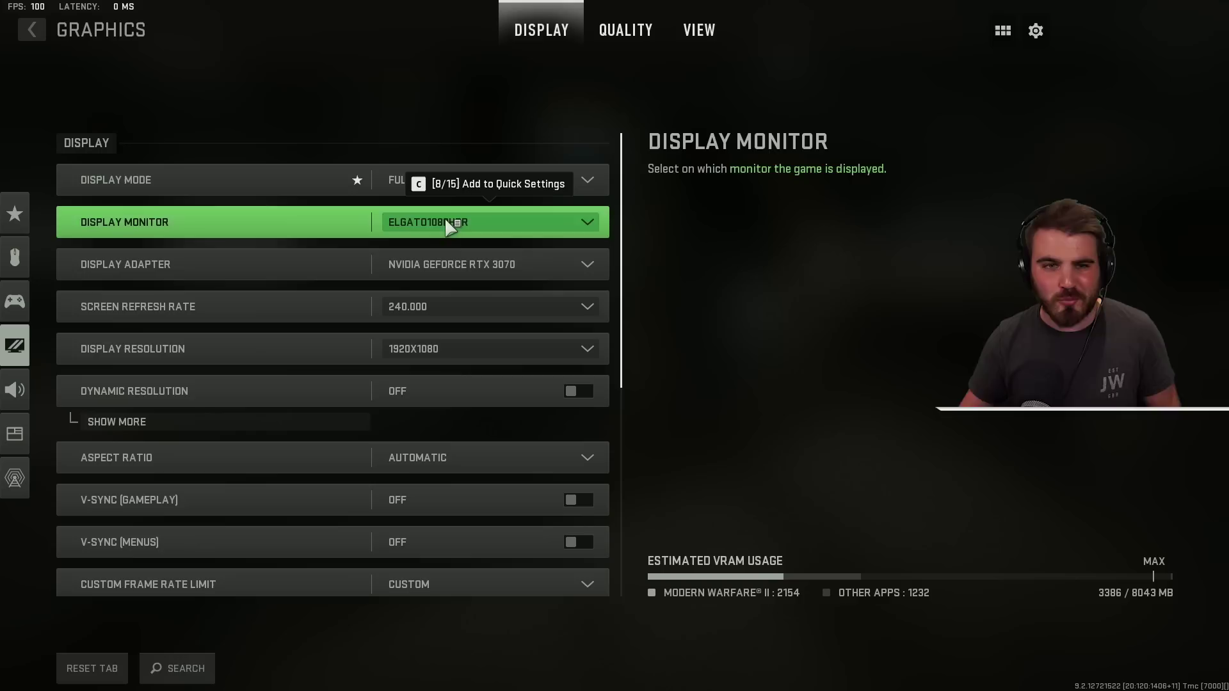
pyautogui.click(462, 262)
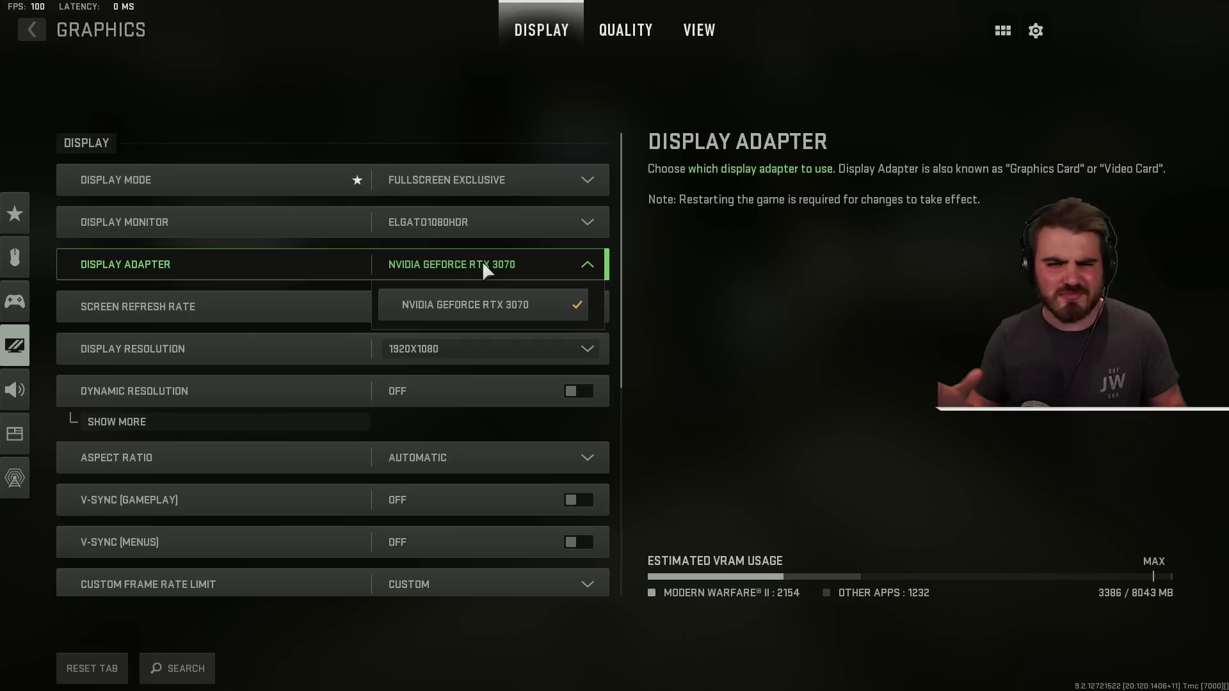
pyautogui.click(533, 263)
# Look over the available screen refresh rates and display resolutions without changing the selection
pyautogui.click(488, 304)
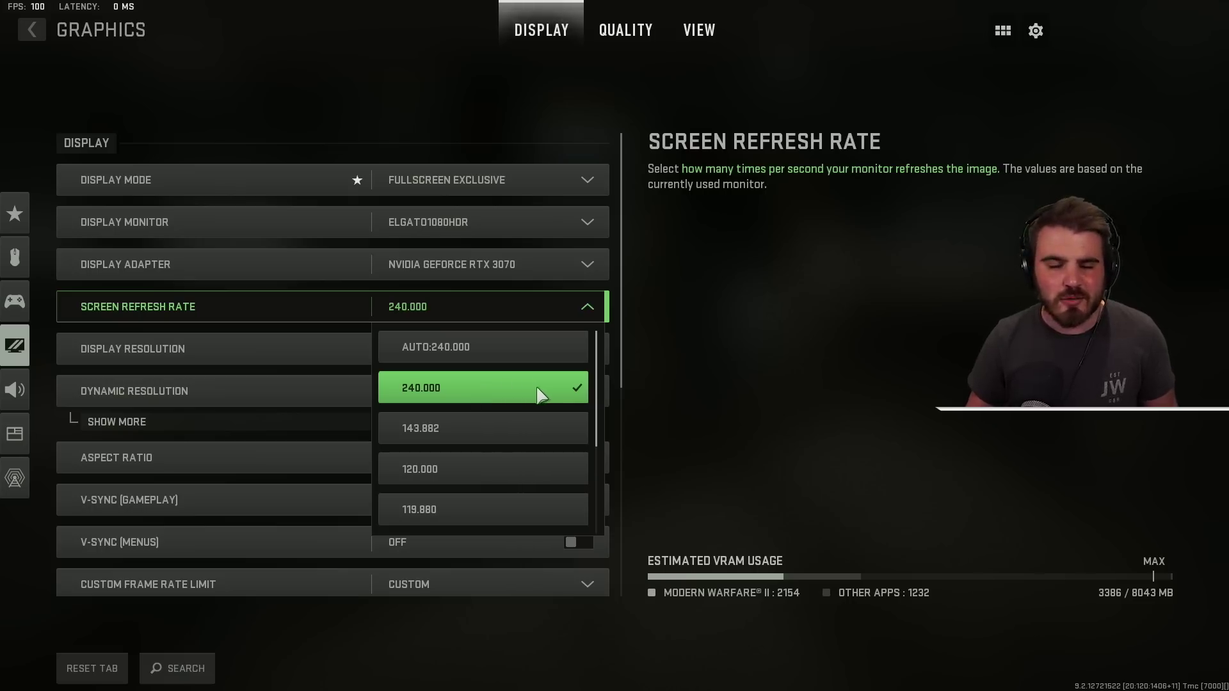
pyautogui.click(562, 318)
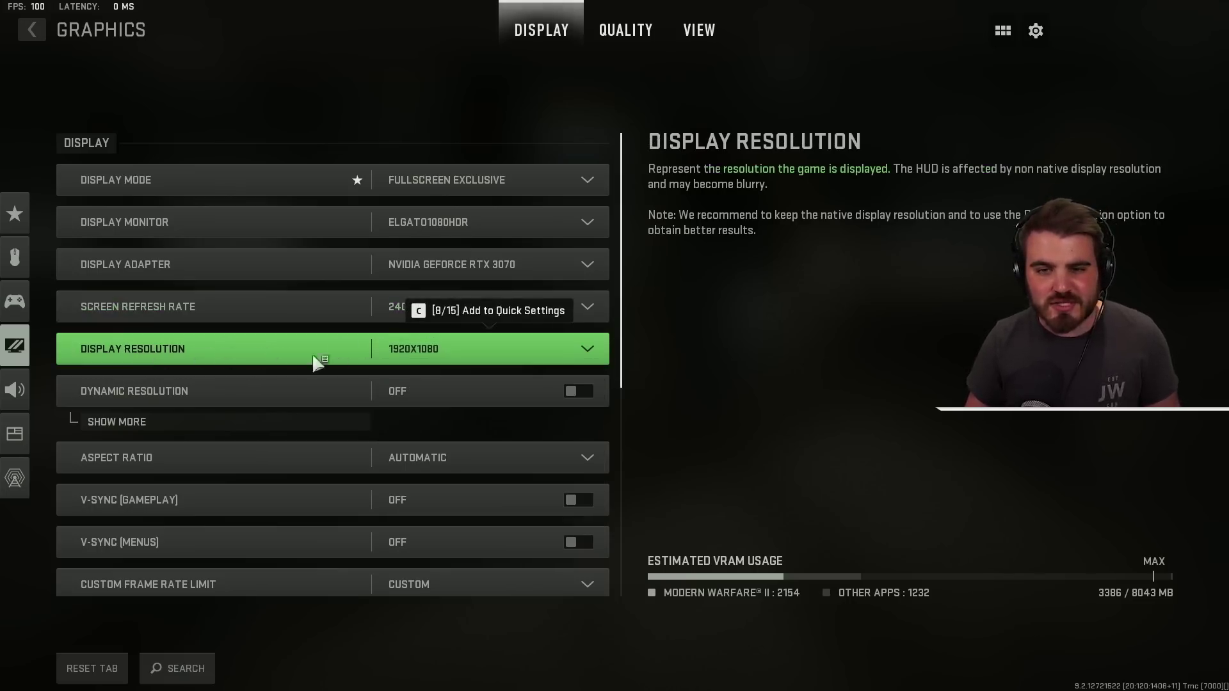
pyautogui.click(480, 356)
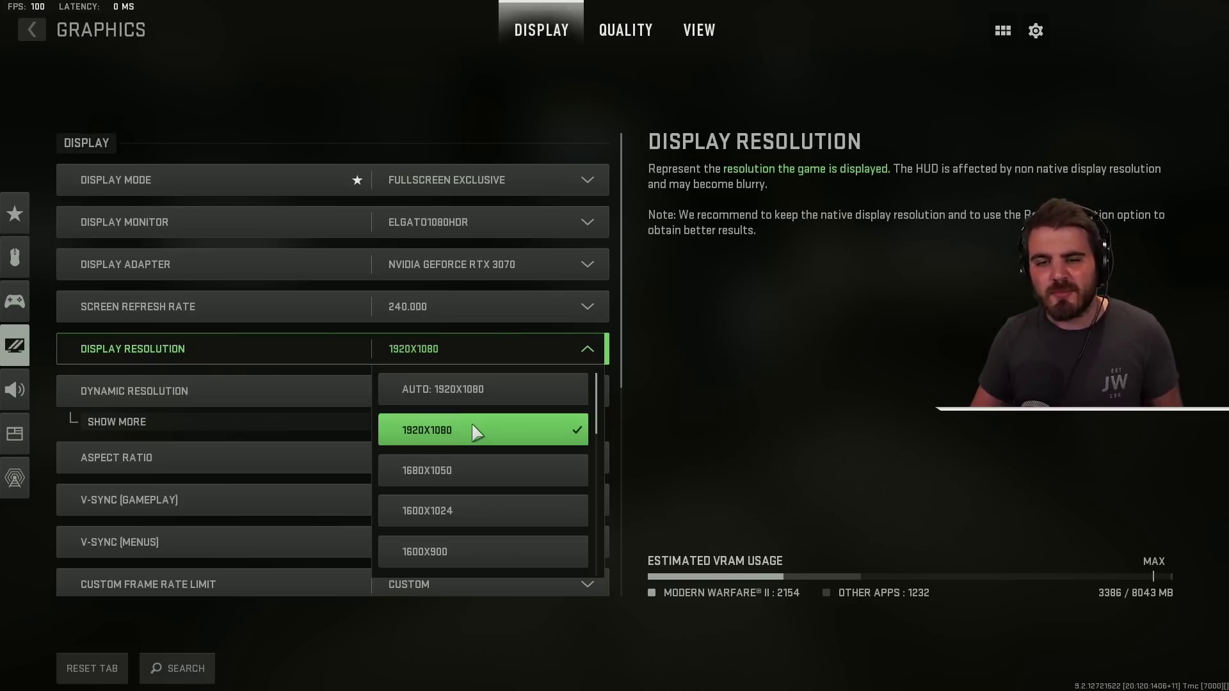
pyautogui.click(514, 356)
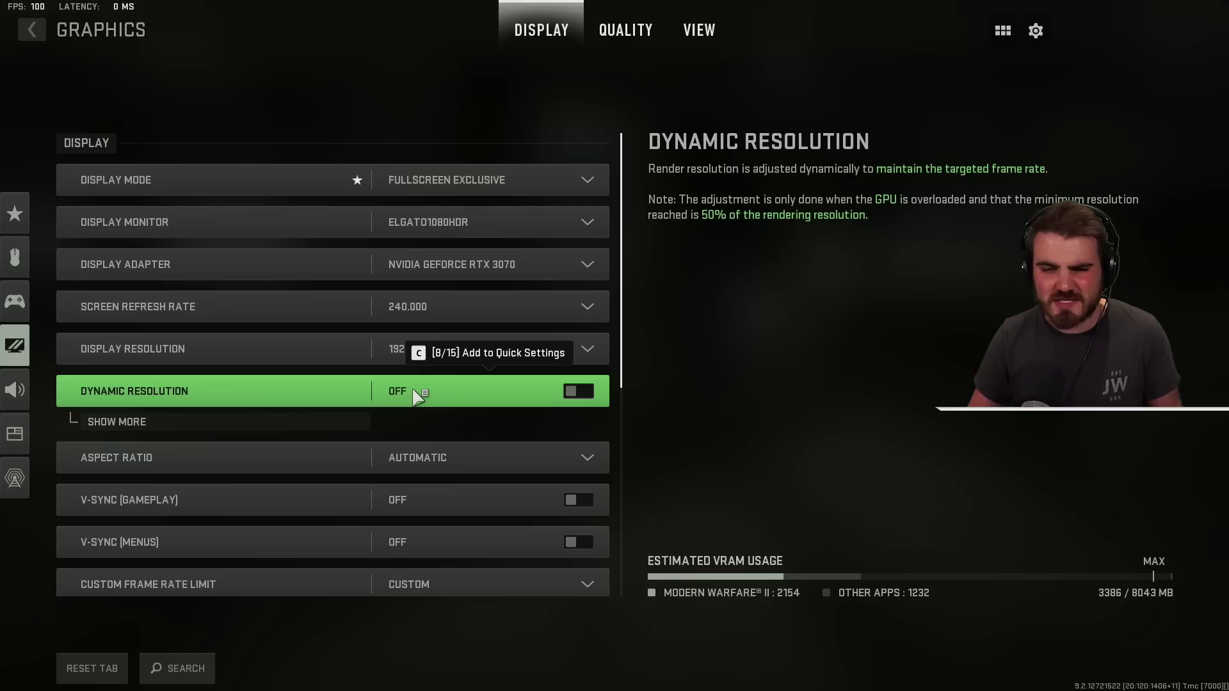
# Set the aspect ratio to Automatic
pyautogui.scroll(-1, 420, 411)
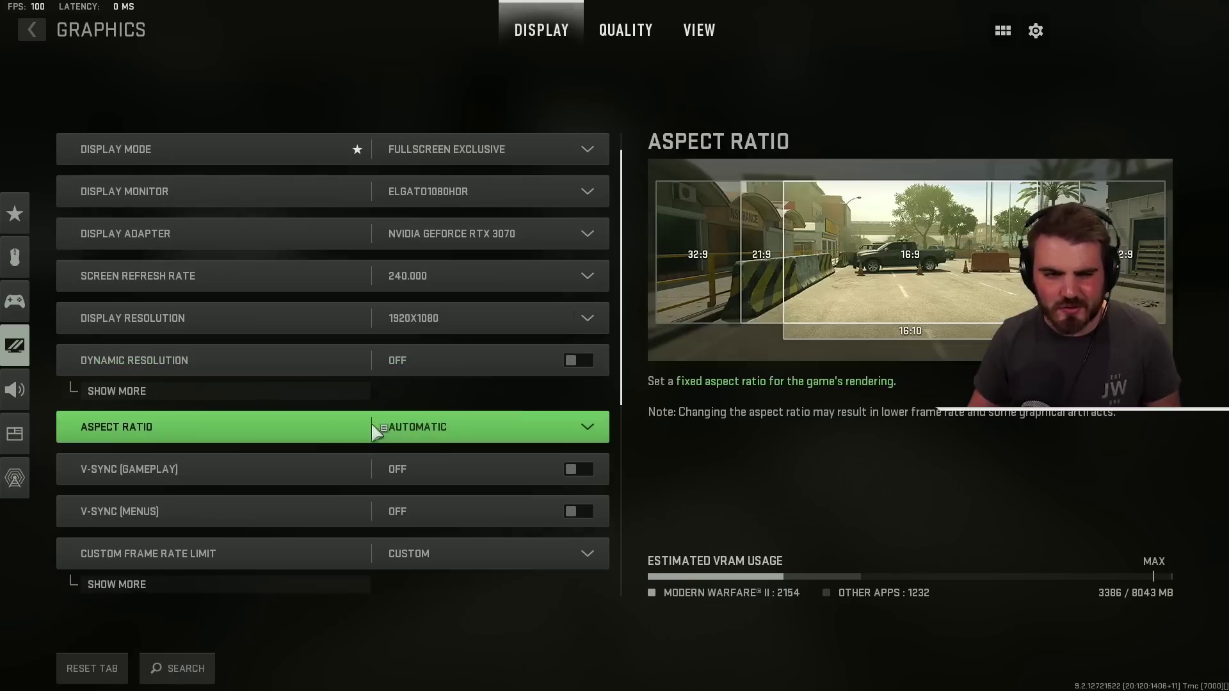
pyautogui.click(464, 437)
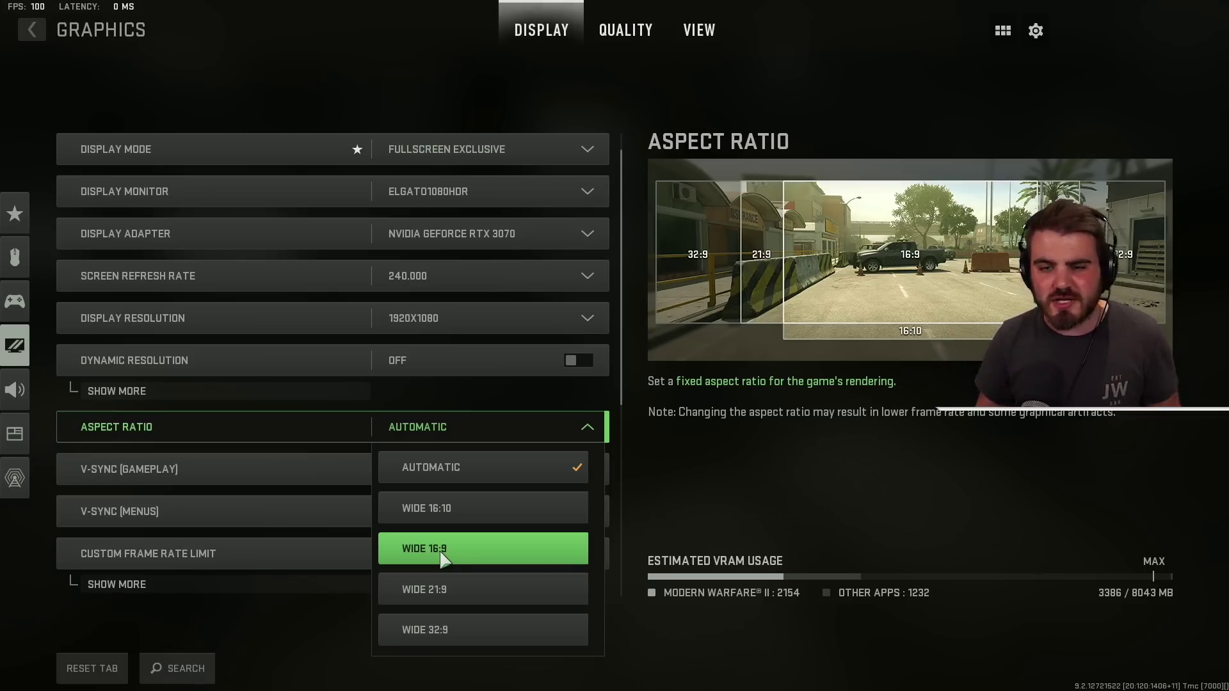
pyautogui.click(463, 456)
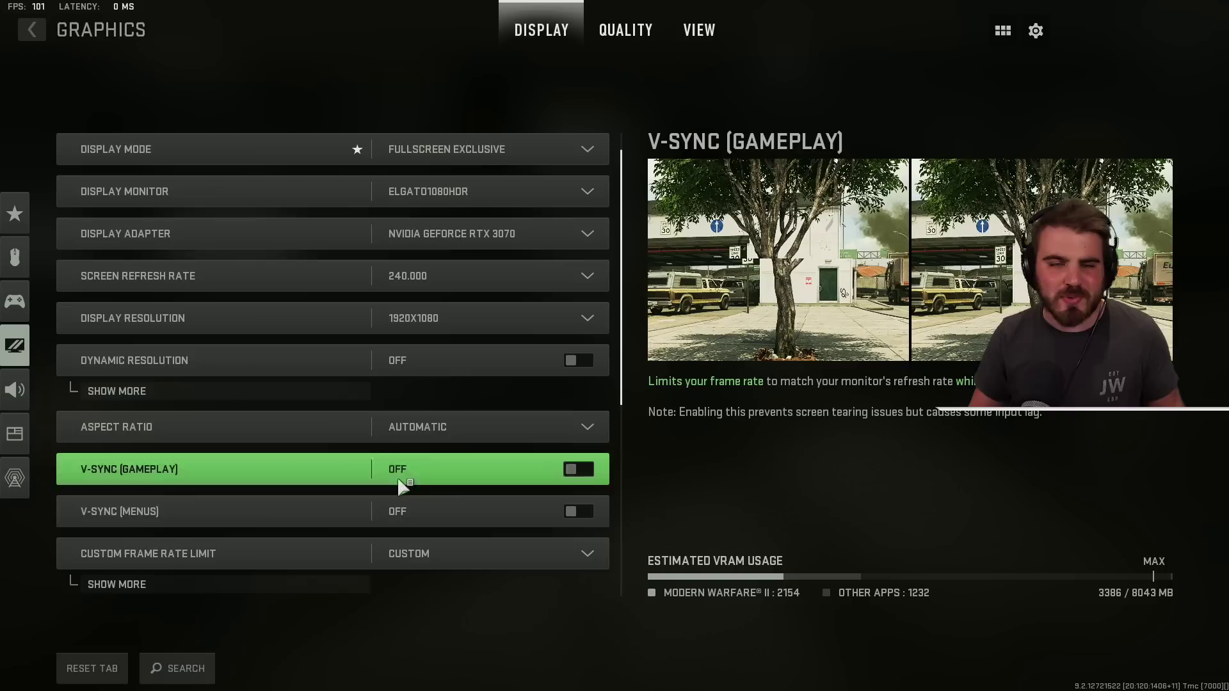
# Examine the custom frame rate limit modes and the separate gameplay, menu and out-of-focus limits
pyautogui.scroll(-2, 397, 491)
pyautogui.scroll(-1, 433, 493)
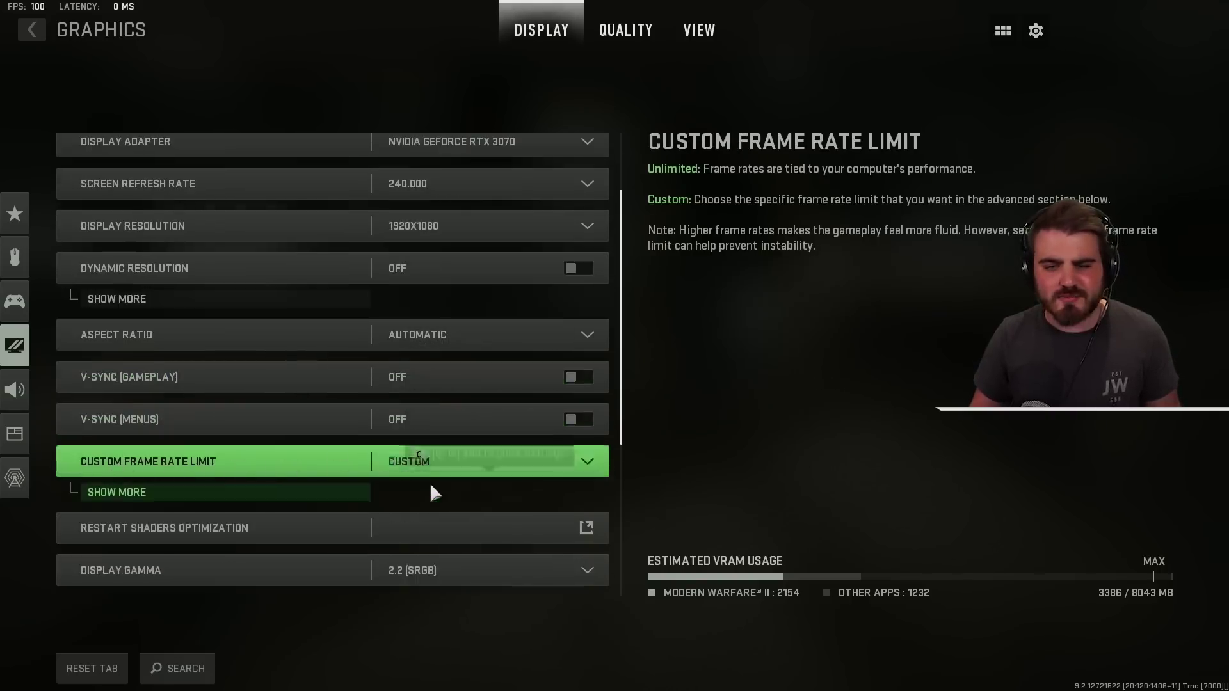
pyautogui.scroll(-1, 428, 485)
pyautogui.click(288, 429)
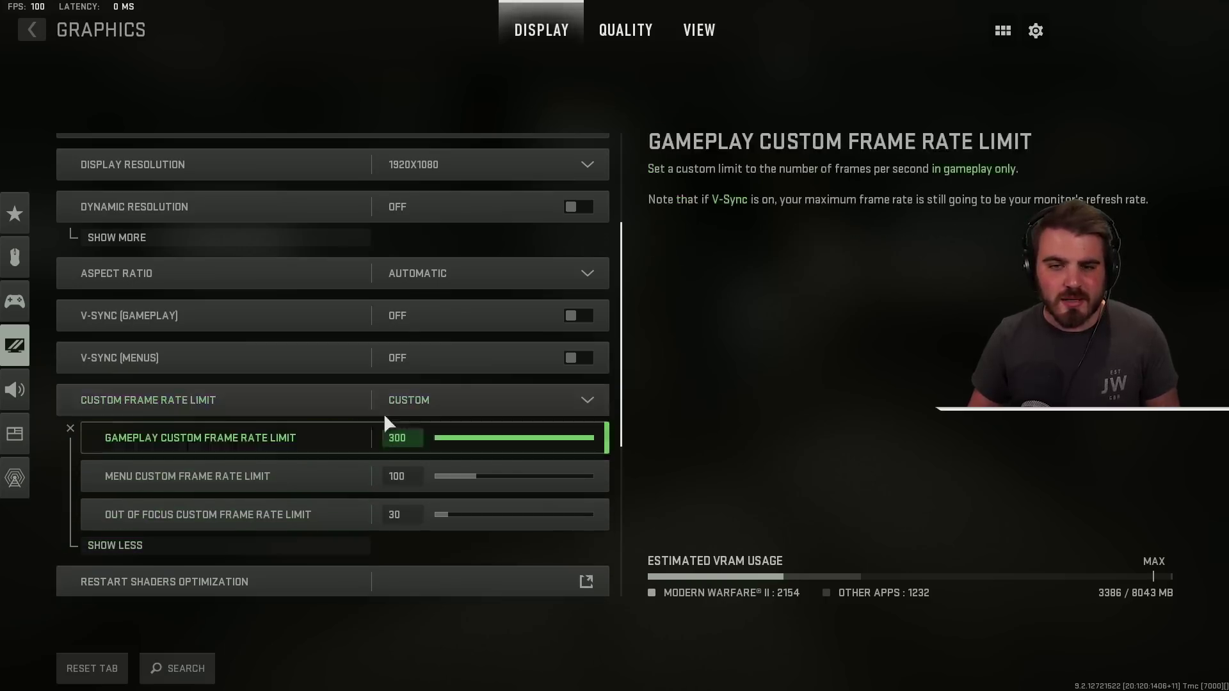
pyautogui.click(481, 400)
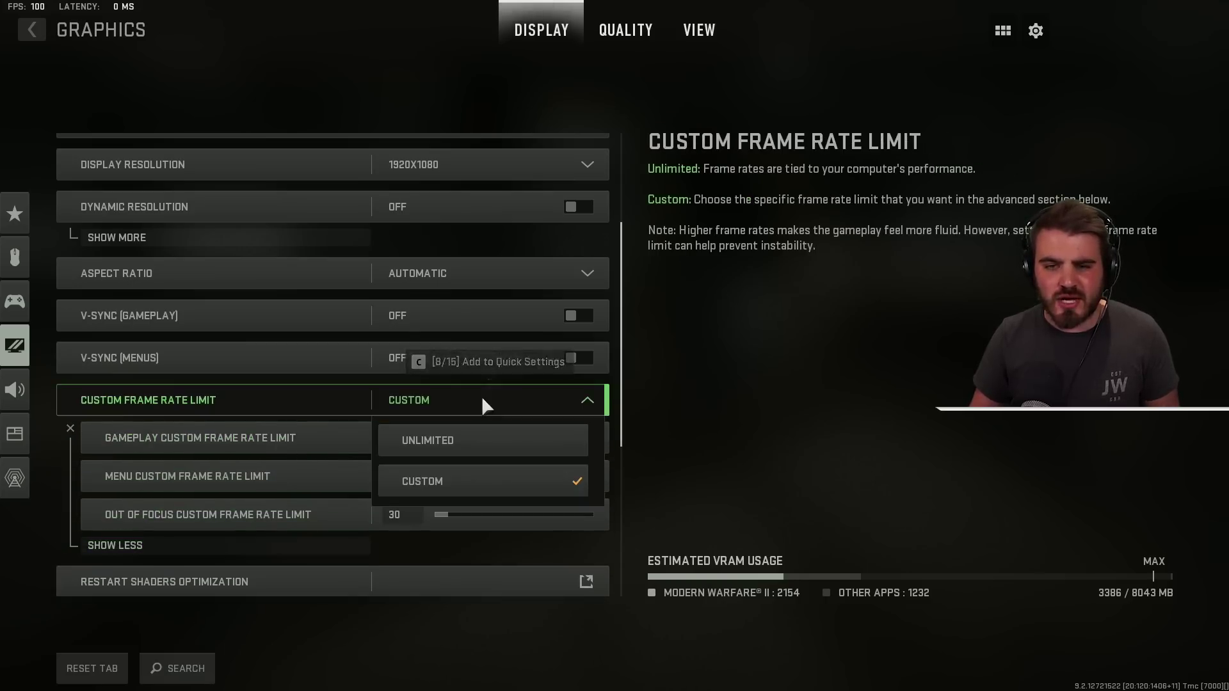
pyautogui.click(442, 402)
pyautogui.click(248, 544)
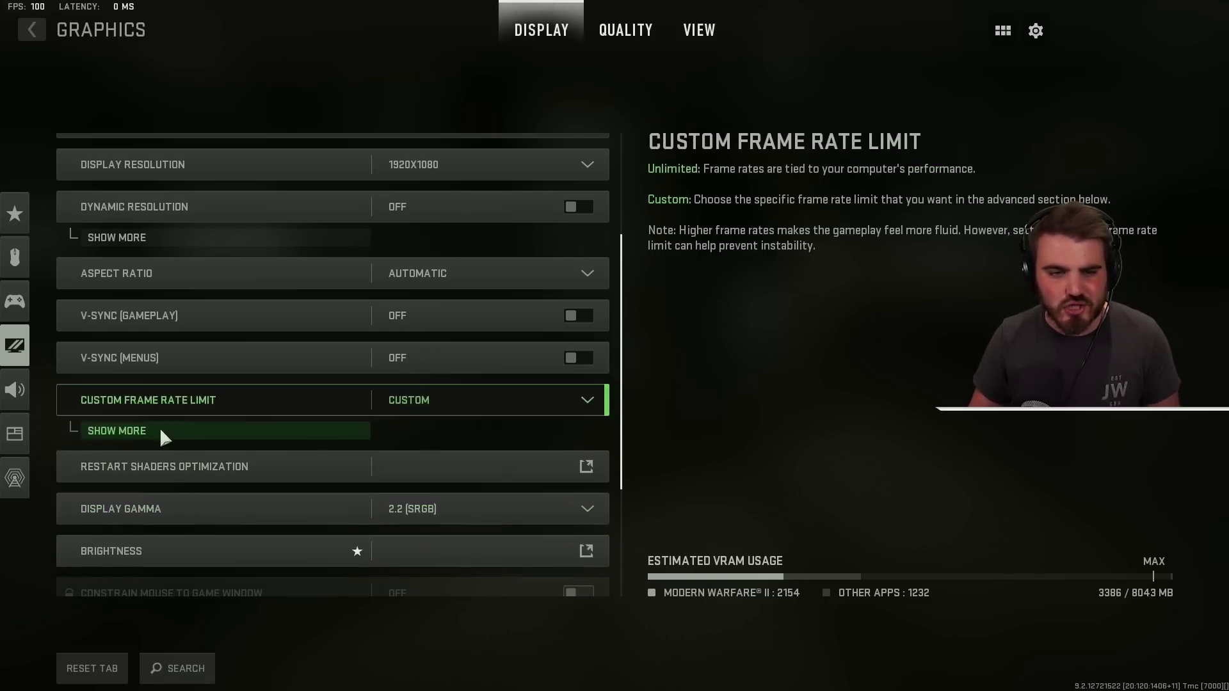
pyautogui.click(160, 431)
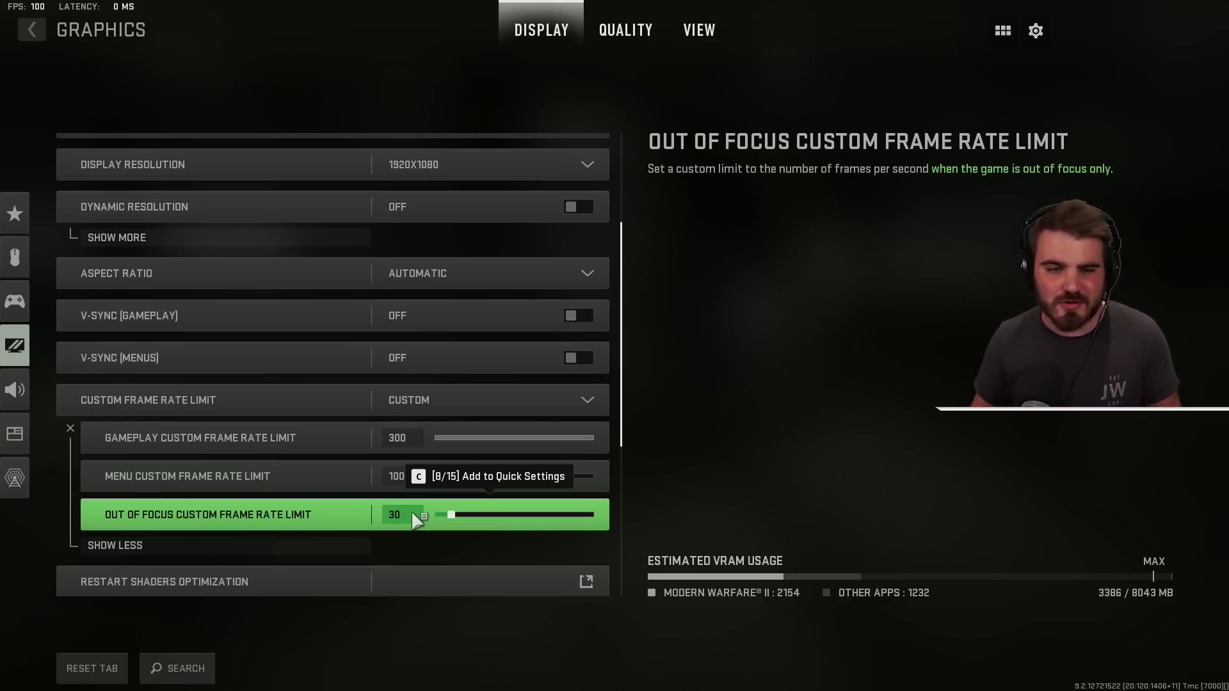
pyautogui.click(263, 544)
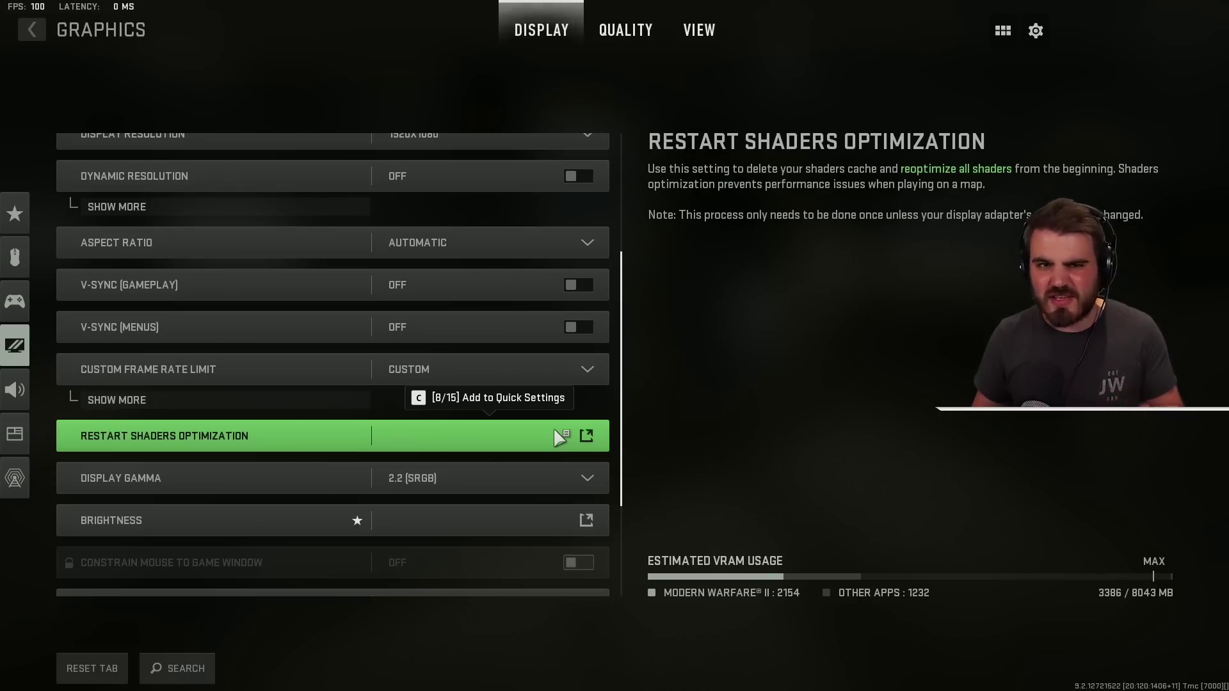
# Review the display gamma choices and the brightness setup screen, leaving both as they are
pyautogui.click(486, 477)
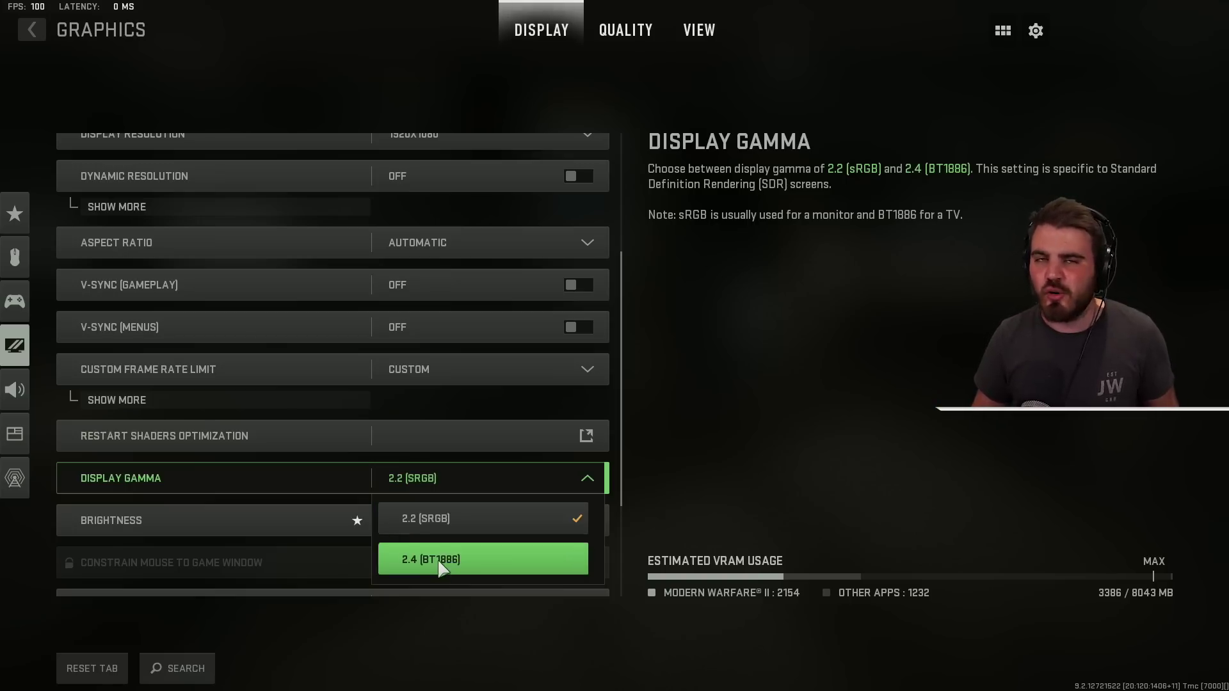
pyautogui.click(490, 485)
pyautogui.scroll(-2, 472, 505)
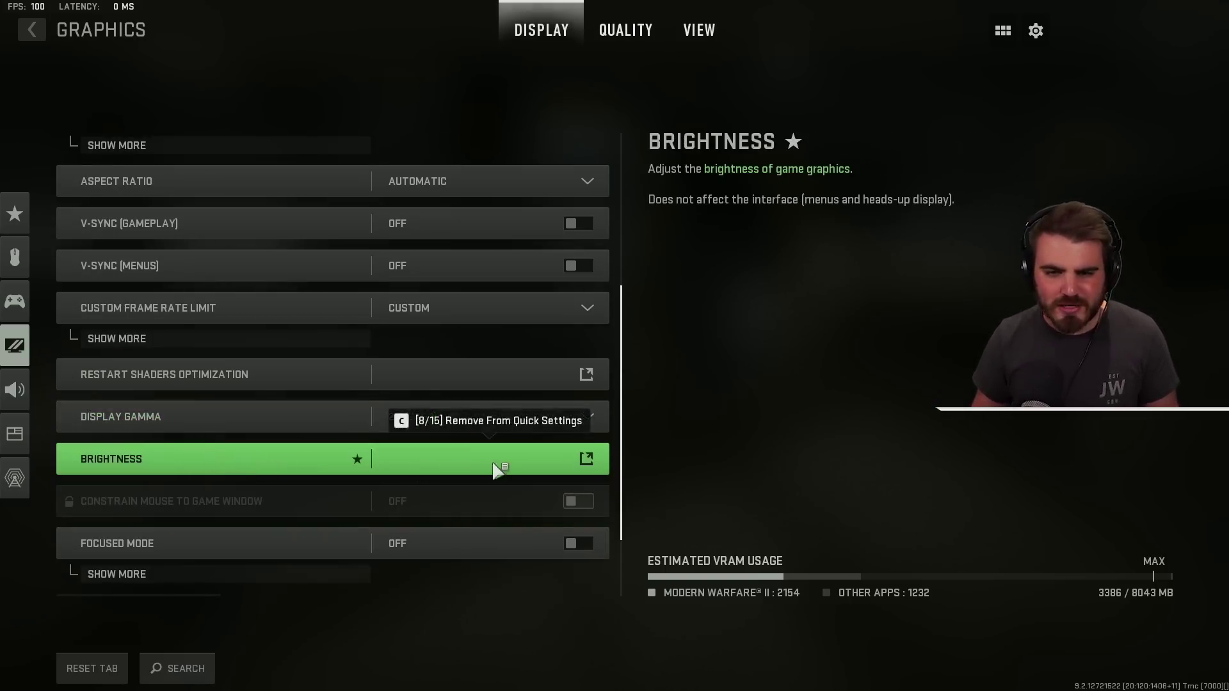
pyautogui.click(498, 460)
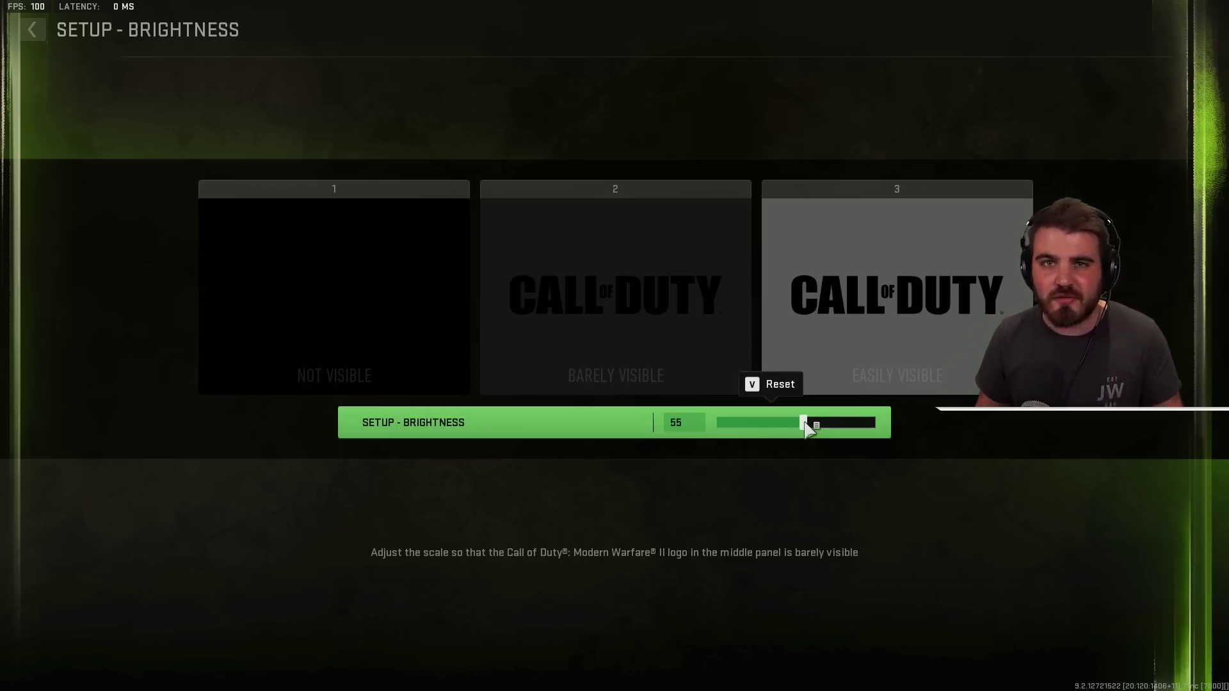
pyautogui.press('Escape')
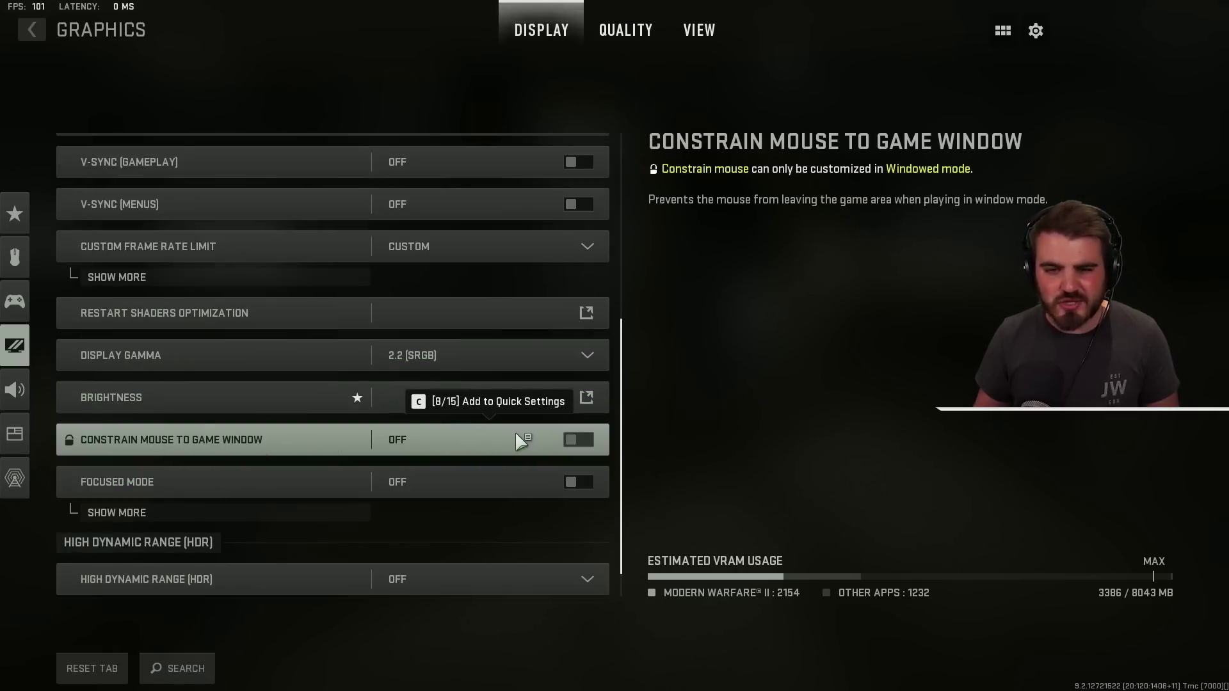
# Look through the remaining display settings, from constraining the mouse and focused mode down to High Dynamic Range
pyautogui.scroll(4, 530, 409)
pyautogui.scroll(-4, 515, 333)
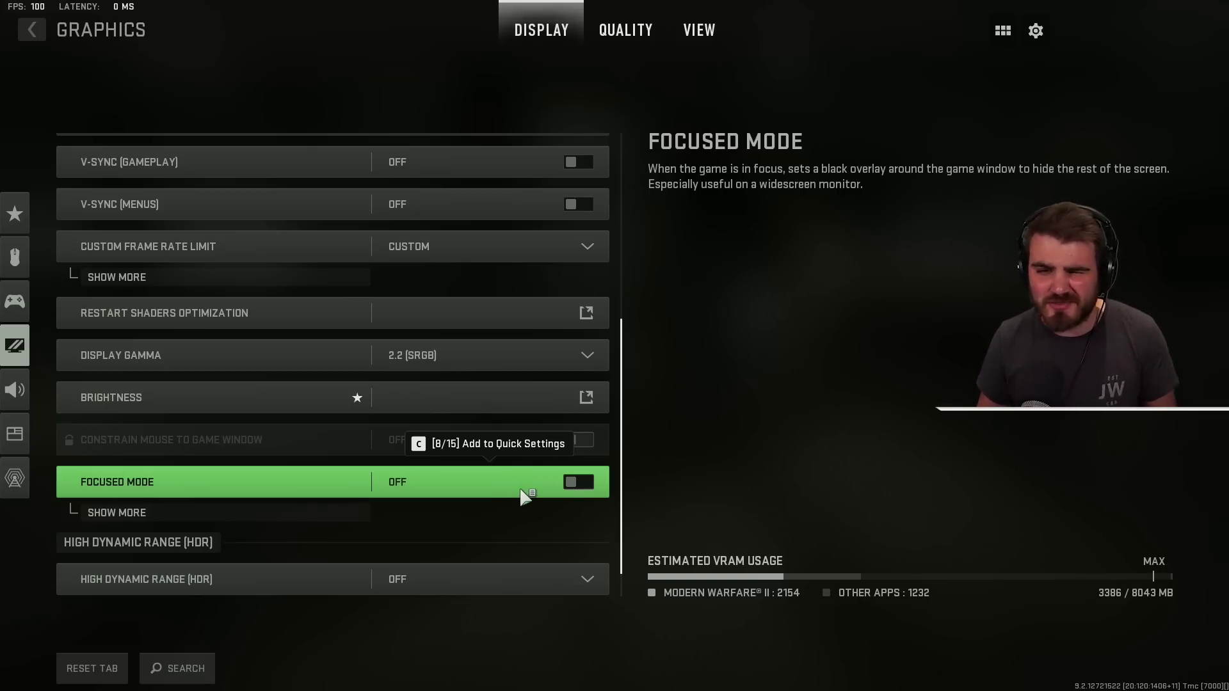
pyautogui.scroll(-1, 524, 496)
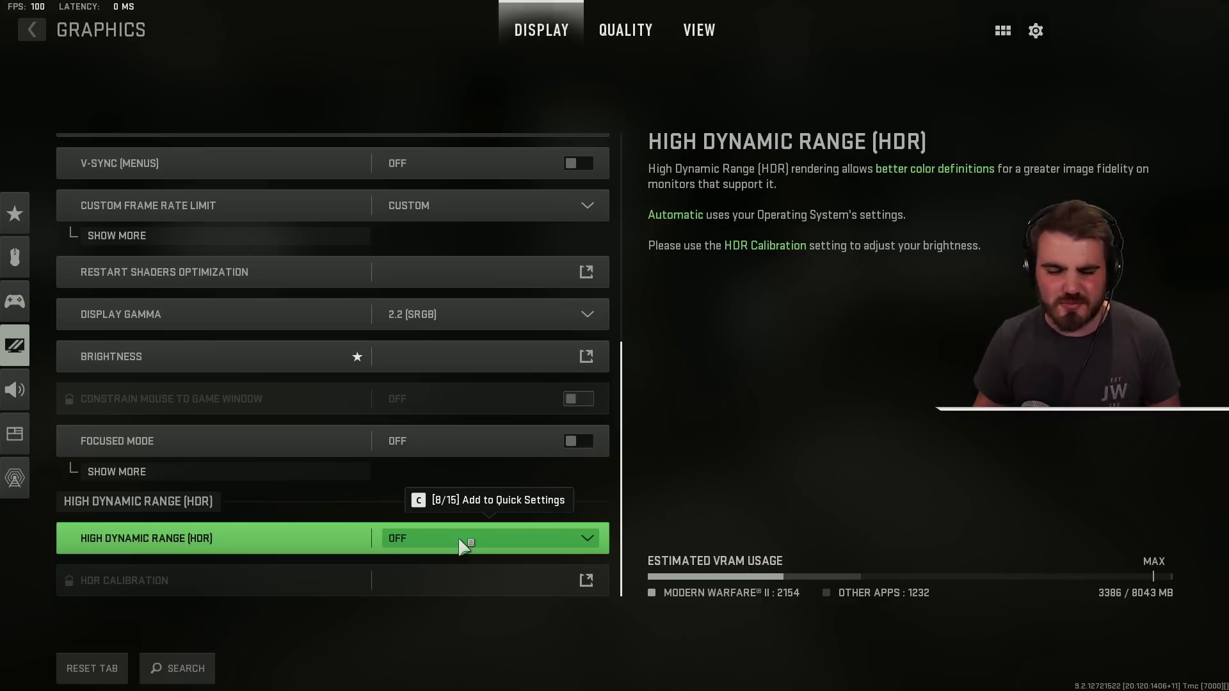
# Go to the graphics quality settings and view the available quality presets
pyautogui.press('e')
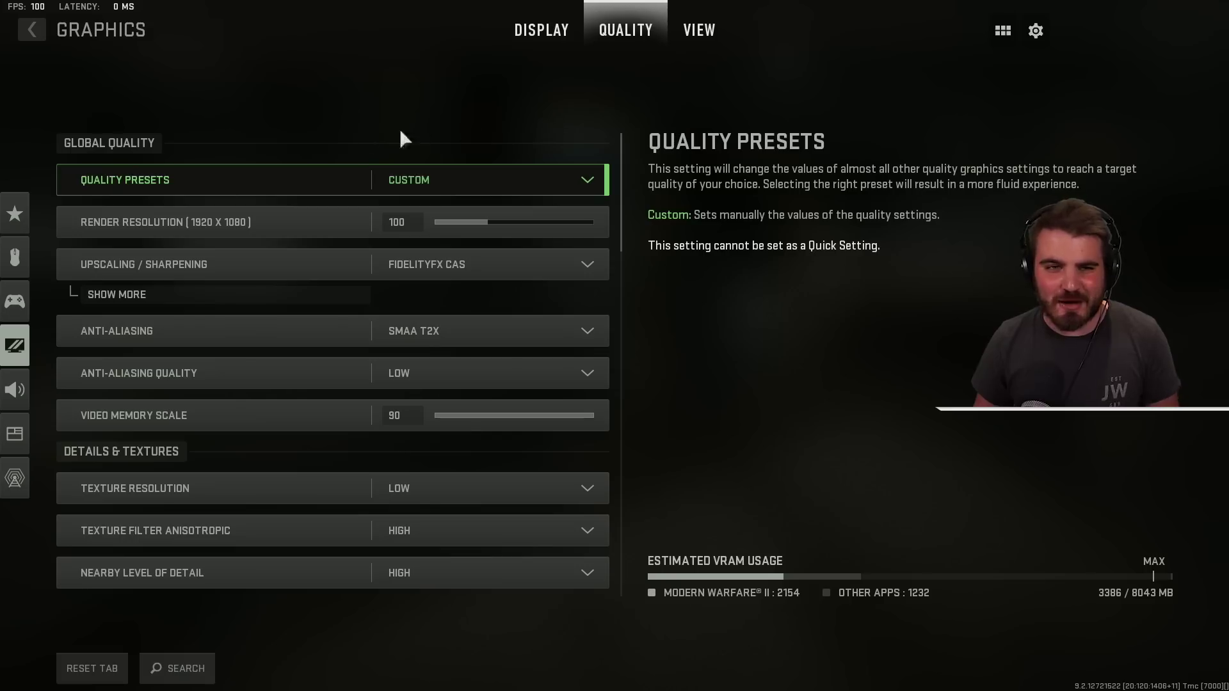
pyautogui.click(485, 178)
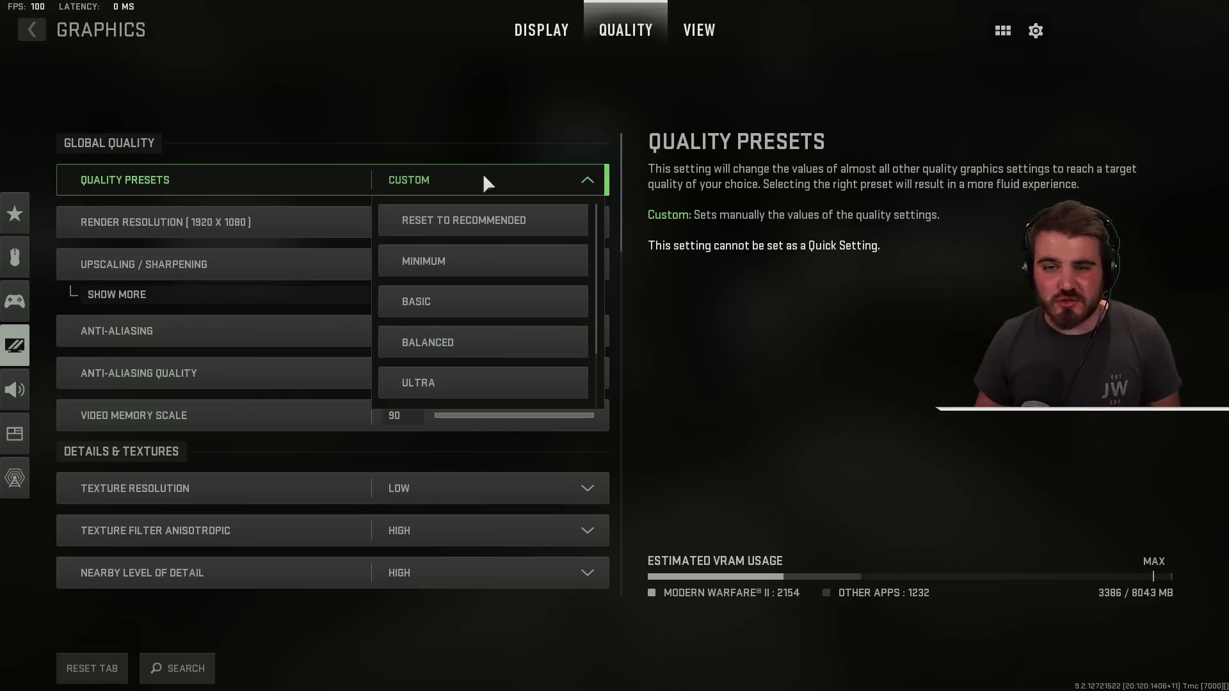
pyautogui.click(484, 178)
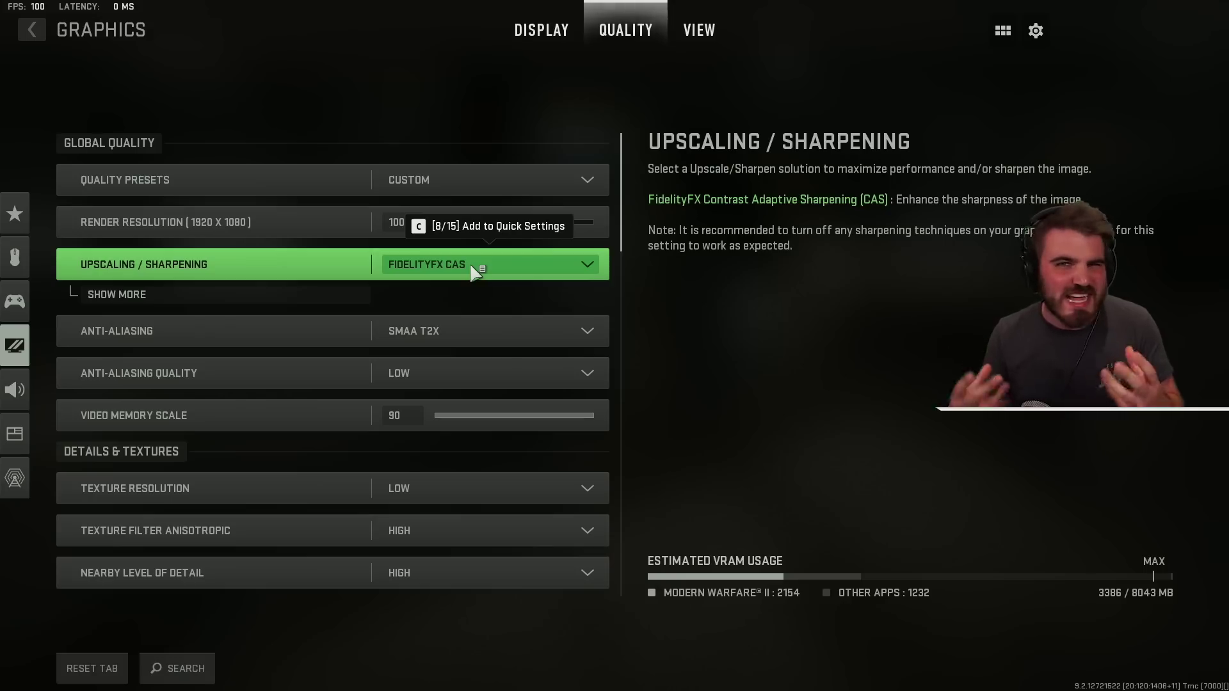
# Try AMD FSR 1.0 as the upscaling / sharpening method with its preset at Quality
pyautogui.click(265, 295)
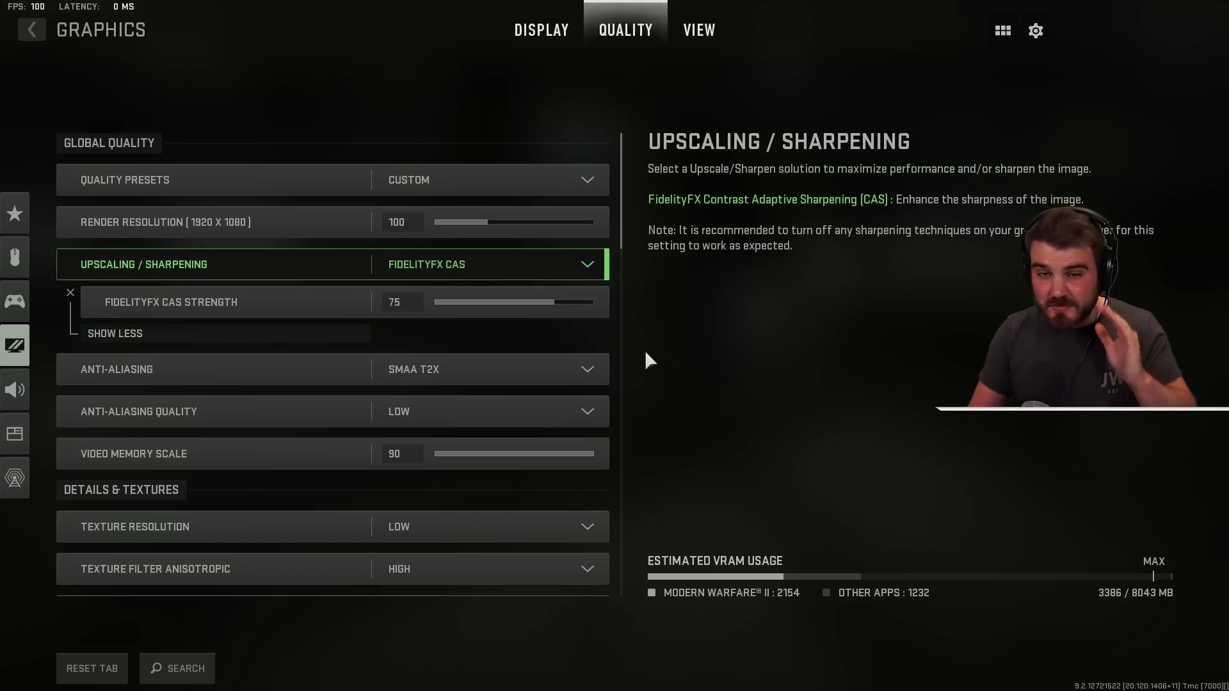
pyautogui.click(436, 263)
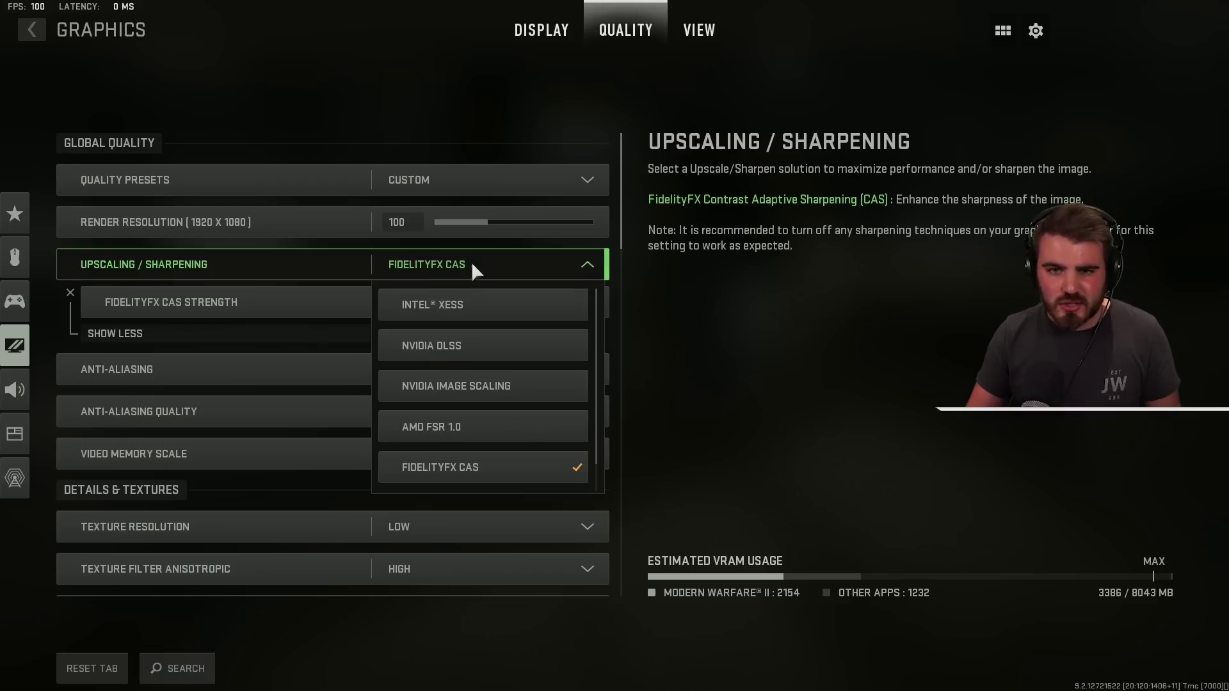
pyautogui.click(466, 429)
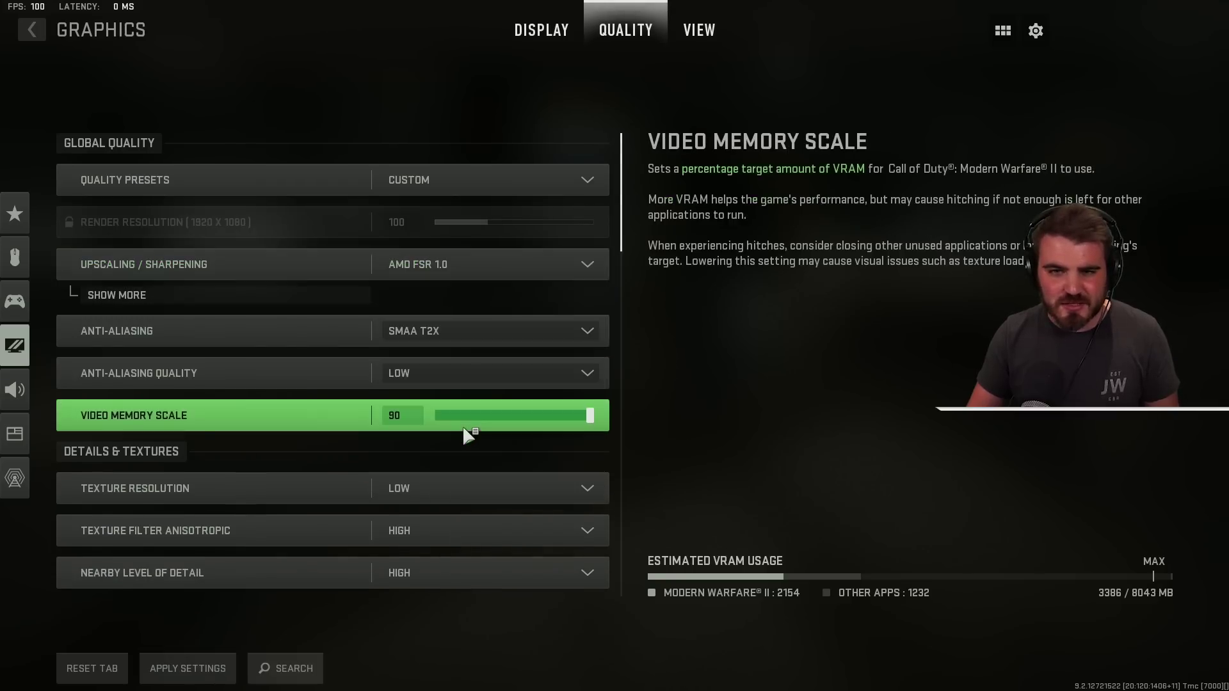
pyautogui.click(235, 293)
pyautogui.click(445, 303)
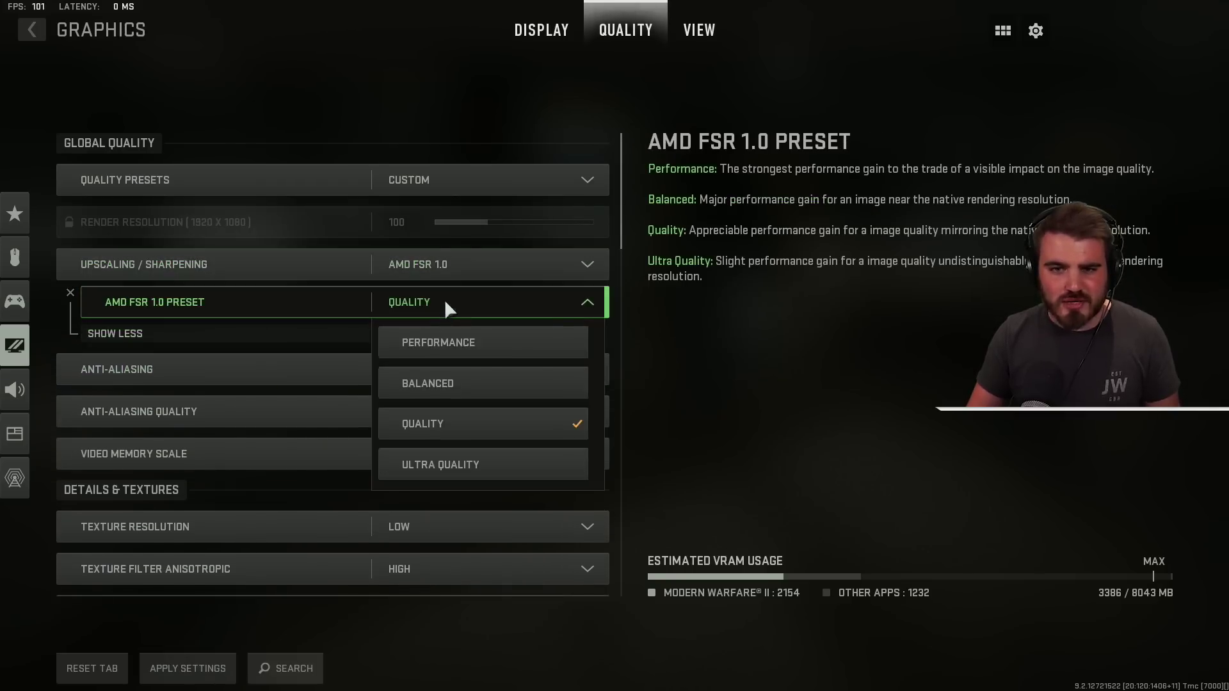
pyautogui.click(492, 435)
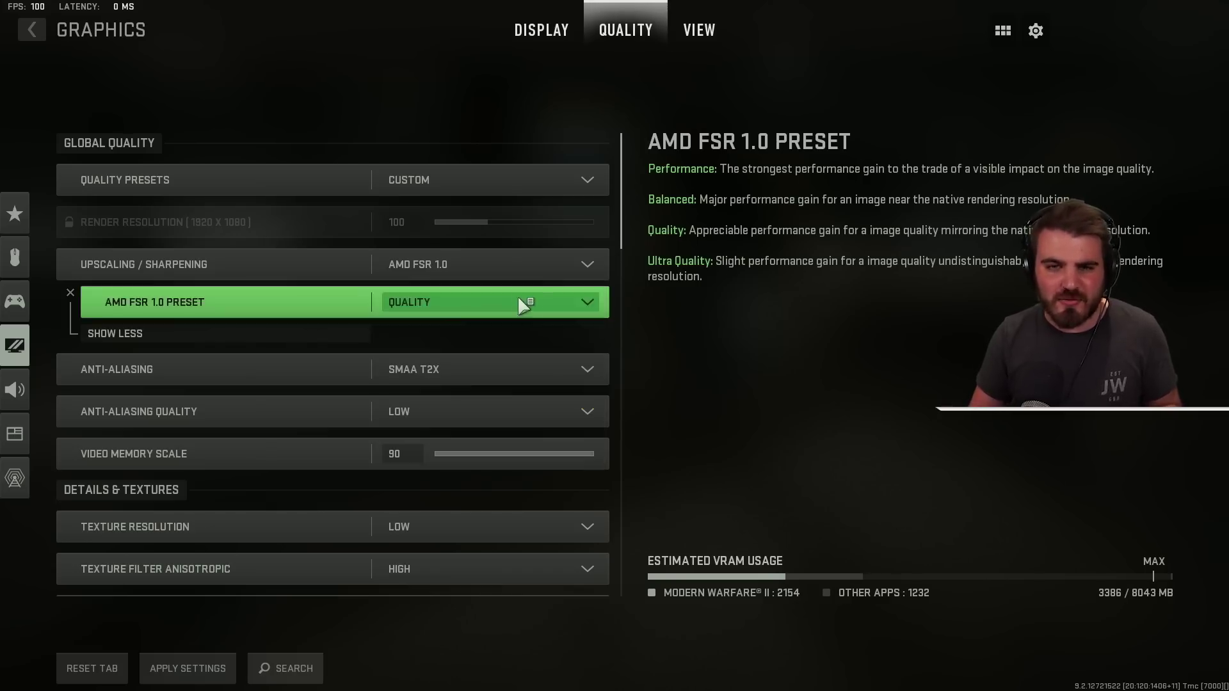
# Return upscaling / sharpening to FidelityFX CAS and collapse its extra strength setting
pyautogui.click(483, 262)
pyautogui.click(505, 448)
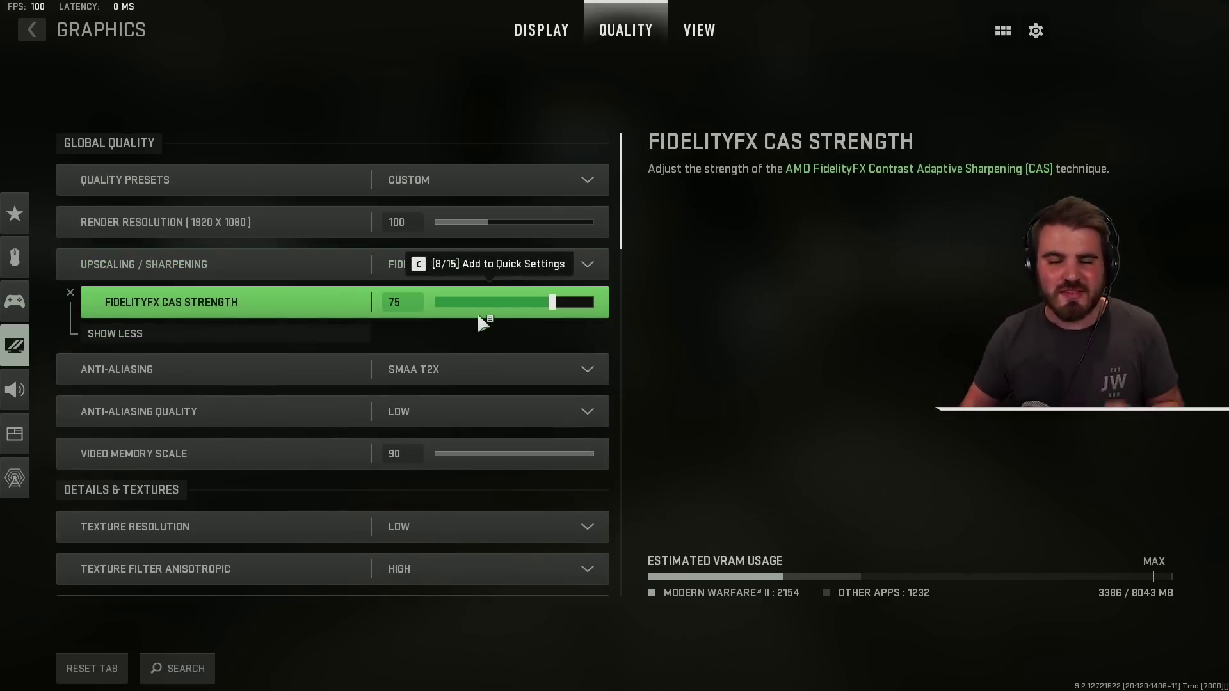
pyautogui.click(288, 331)
# Check the anti-aliasing methods and set the anti-aliasing quality to Low
pyautogui.click(447, 328)
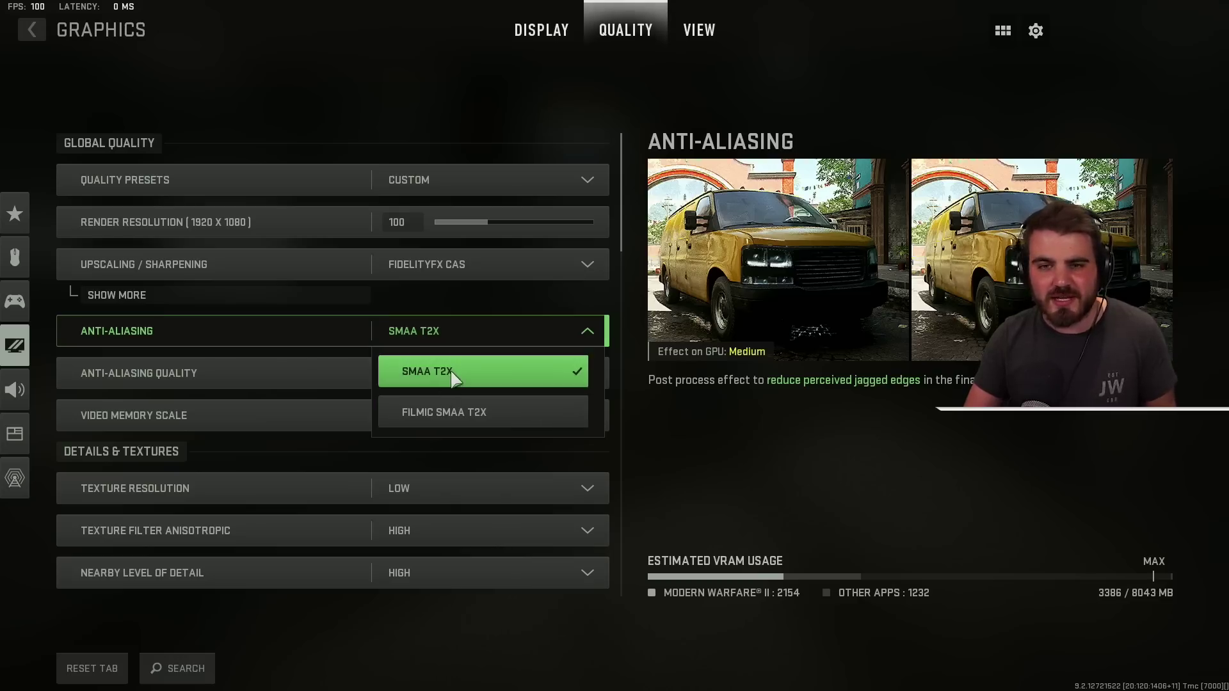
pyautogui.click(444, 336)
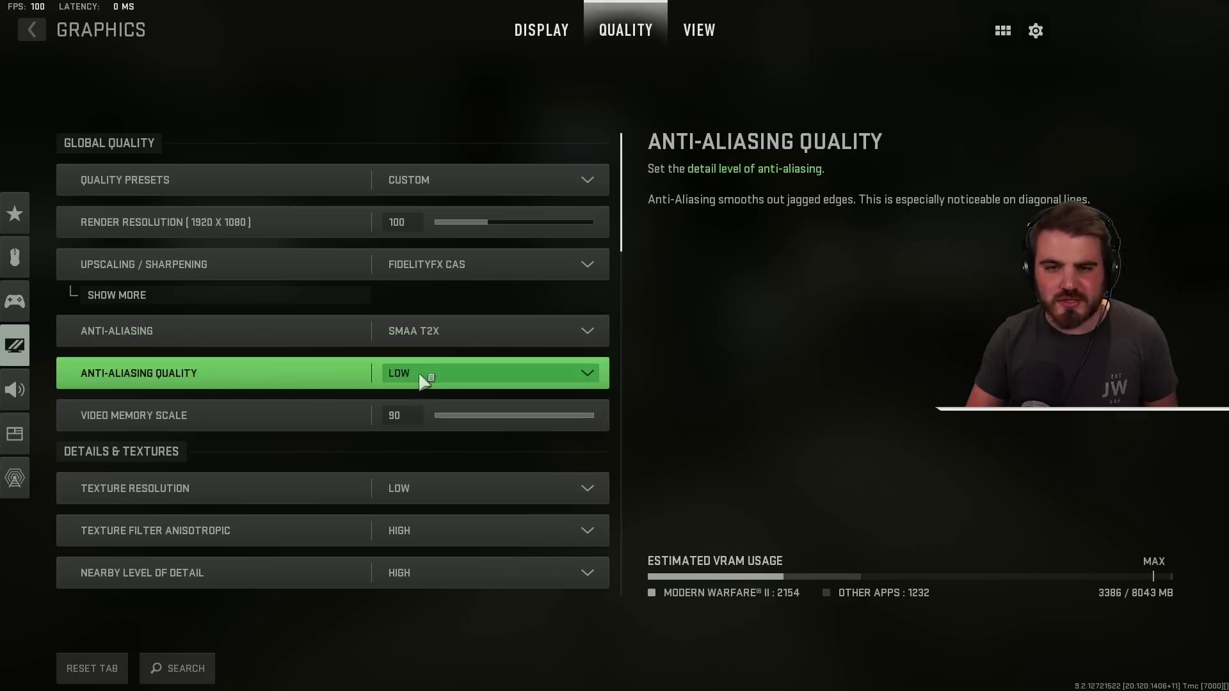
pyautogui.click(442, 379)
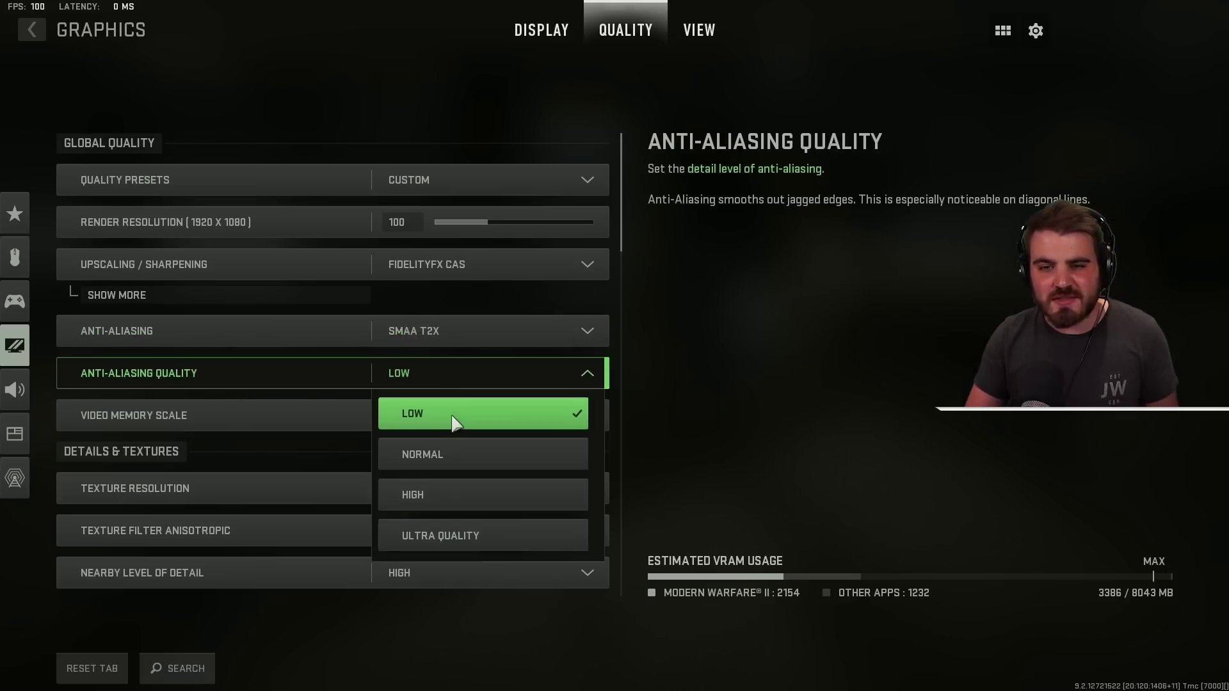
pyautogui.click(453, 423)
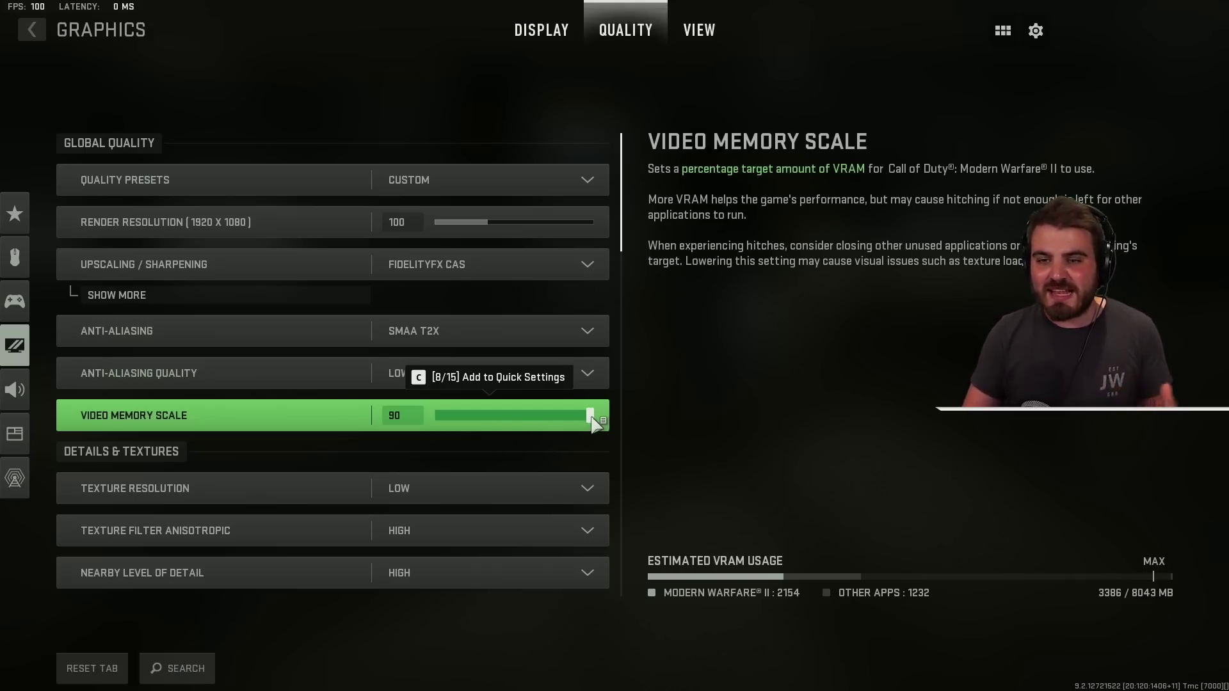
# Try a video memory scale of 80 and return it to 90
pyautogui.moveTo(590, 422); pyautogui.dragTo(556, 418)
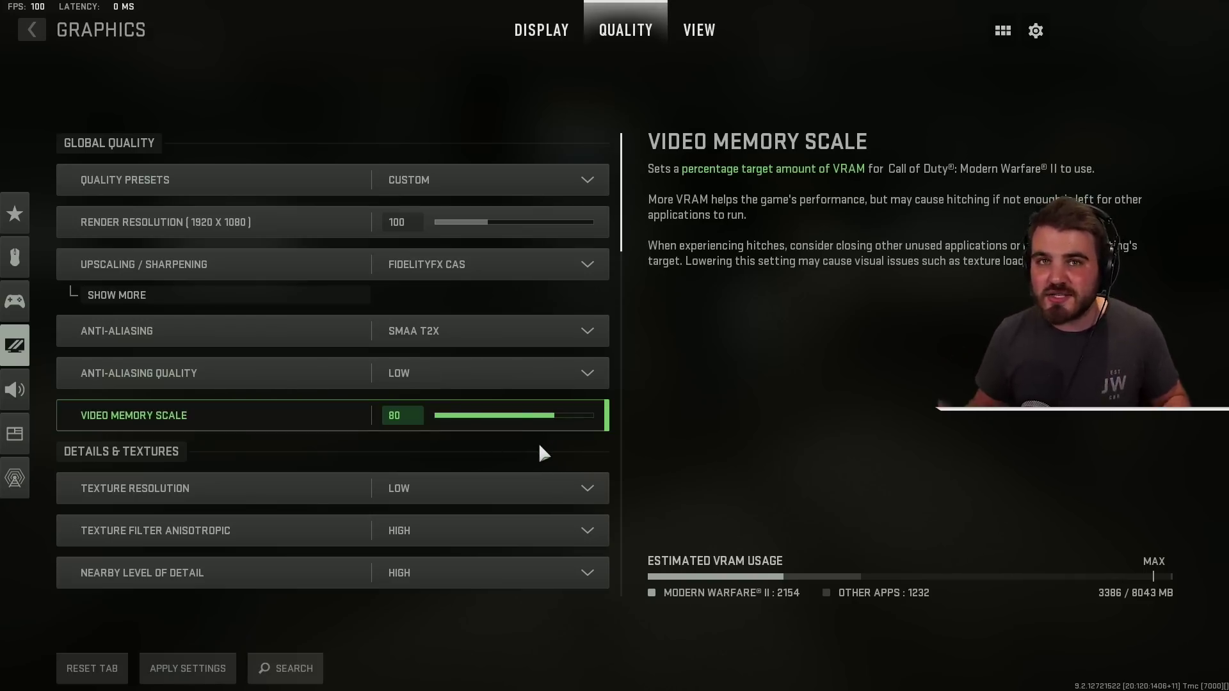
pyautogui.moveTo(556, 418); pyautogui.dragTo(612, 417)
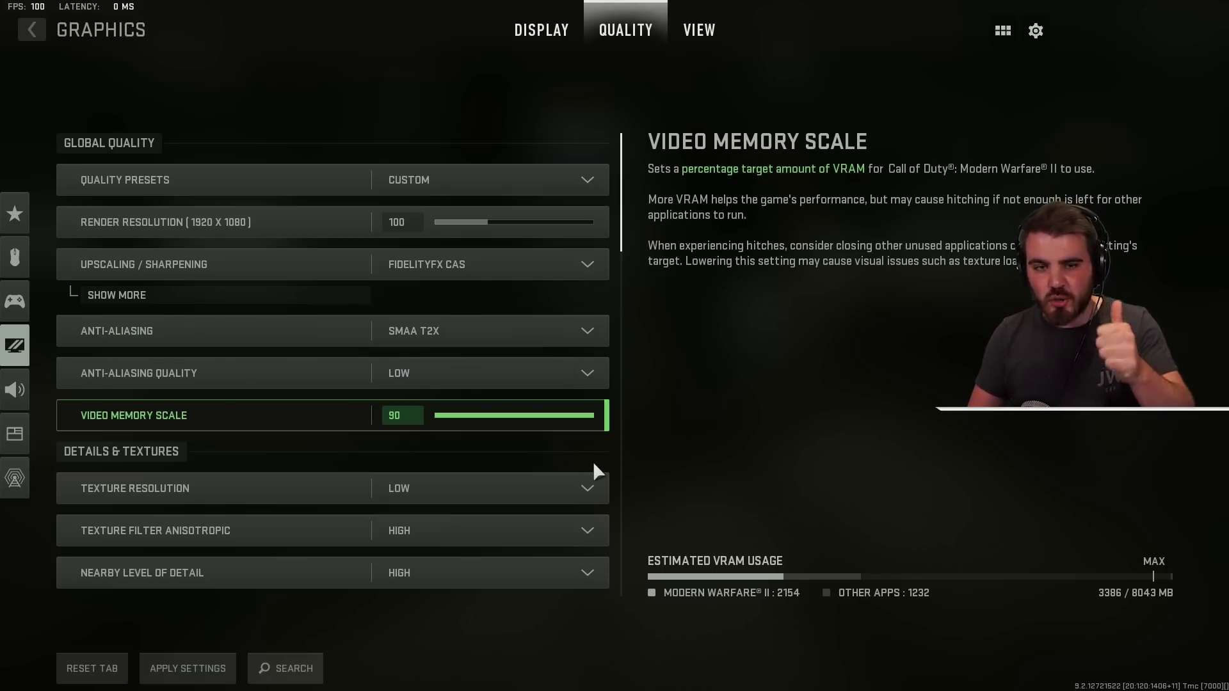
# Check the texture resolution options and select High for texture filter anisotropic
pyautogui.scroll(-1, 386, 496)
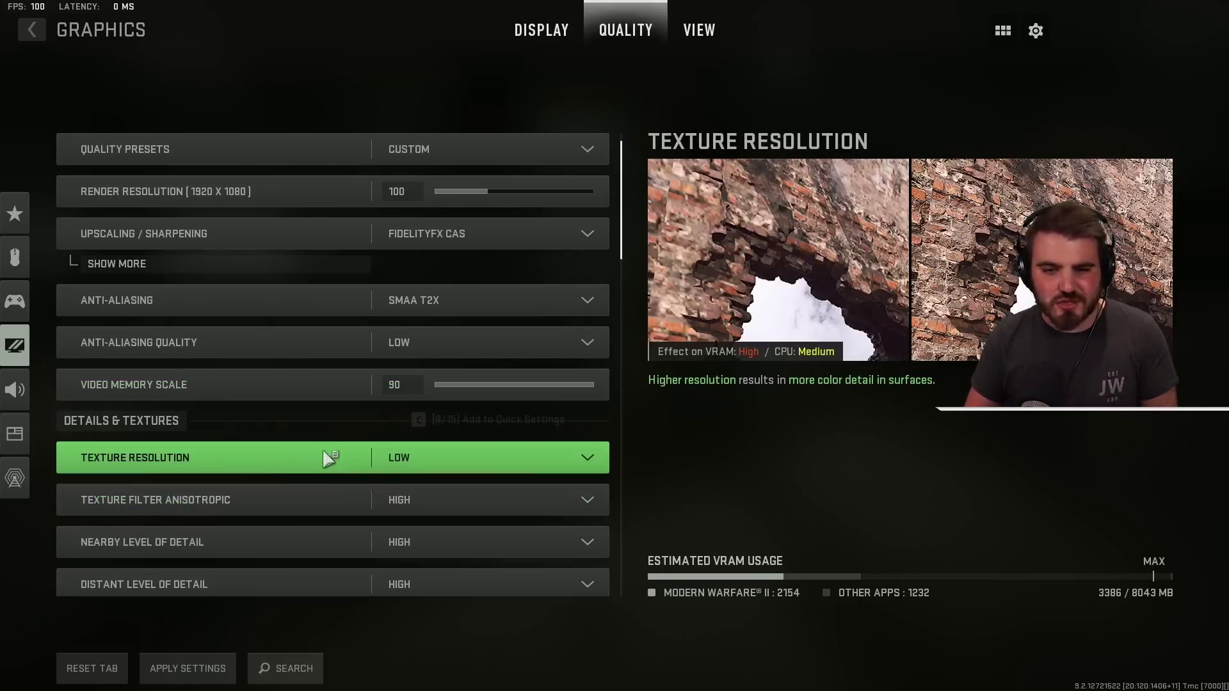
pyautogui.click(455, 460)
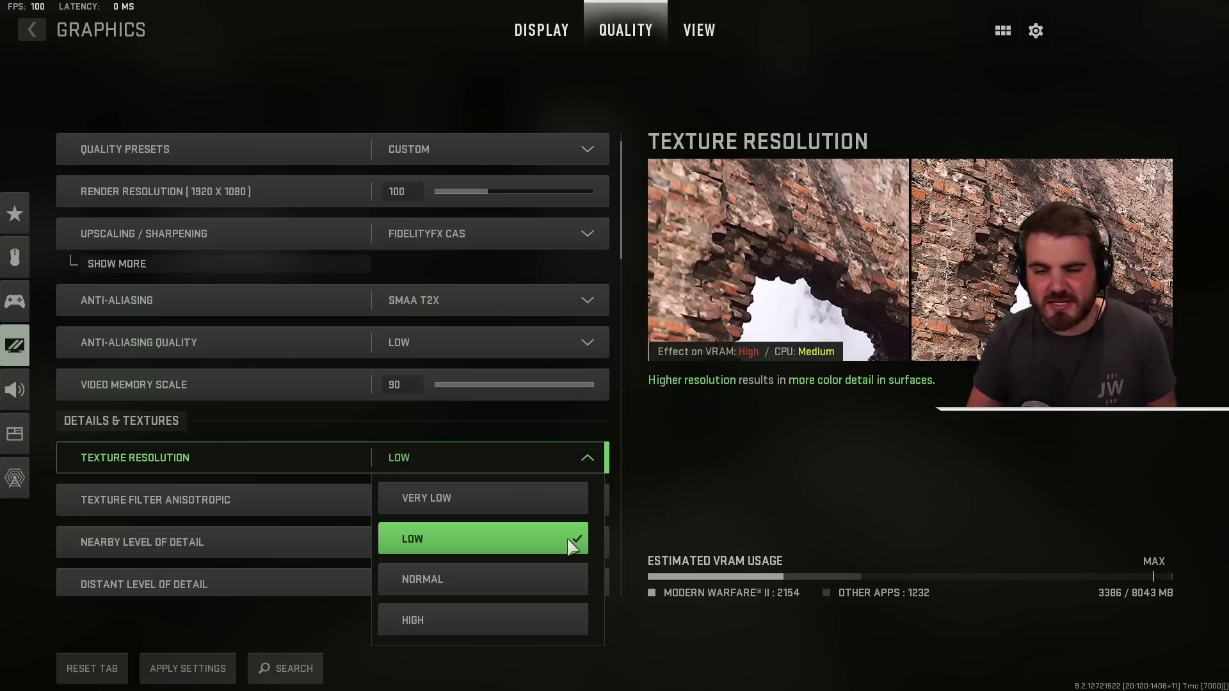
pyautogui.click(532, 457)
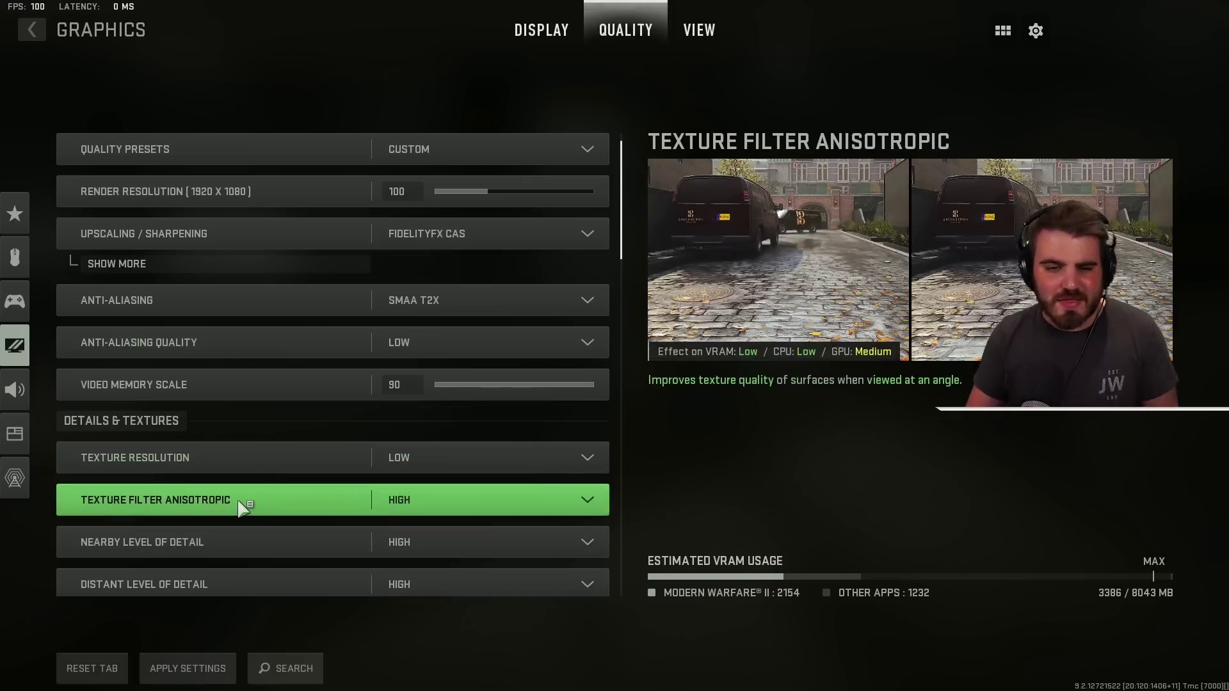
pyautogui.click(523, 506)
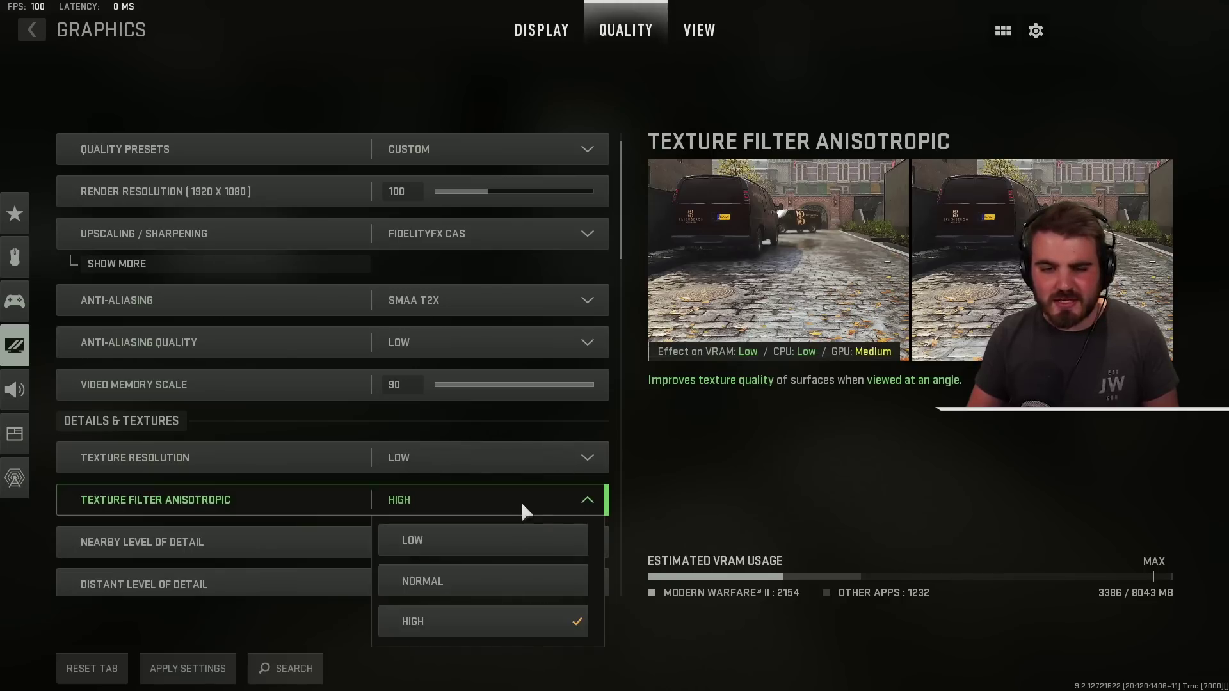
pyautogui.click(501, 621)
# Select High for particle quality and Low for particle quality level under Details & Textures
pyautogui.scroll(-3, 513, 351)
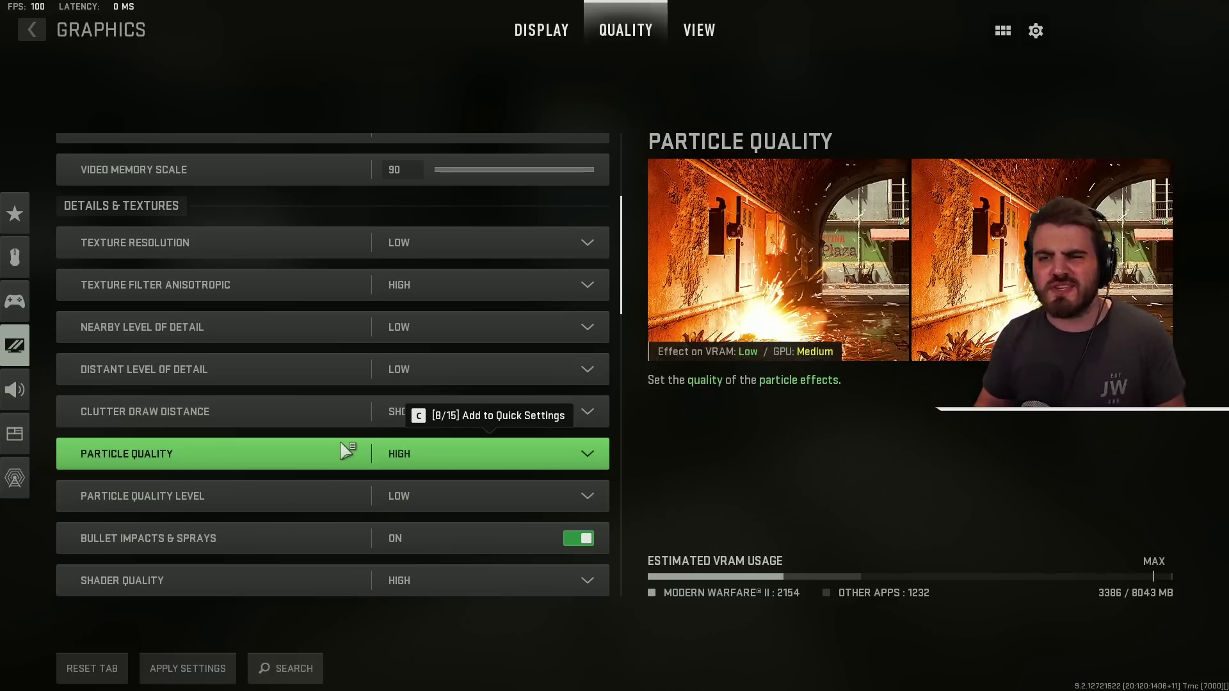
pyautogui.click(384, 455)
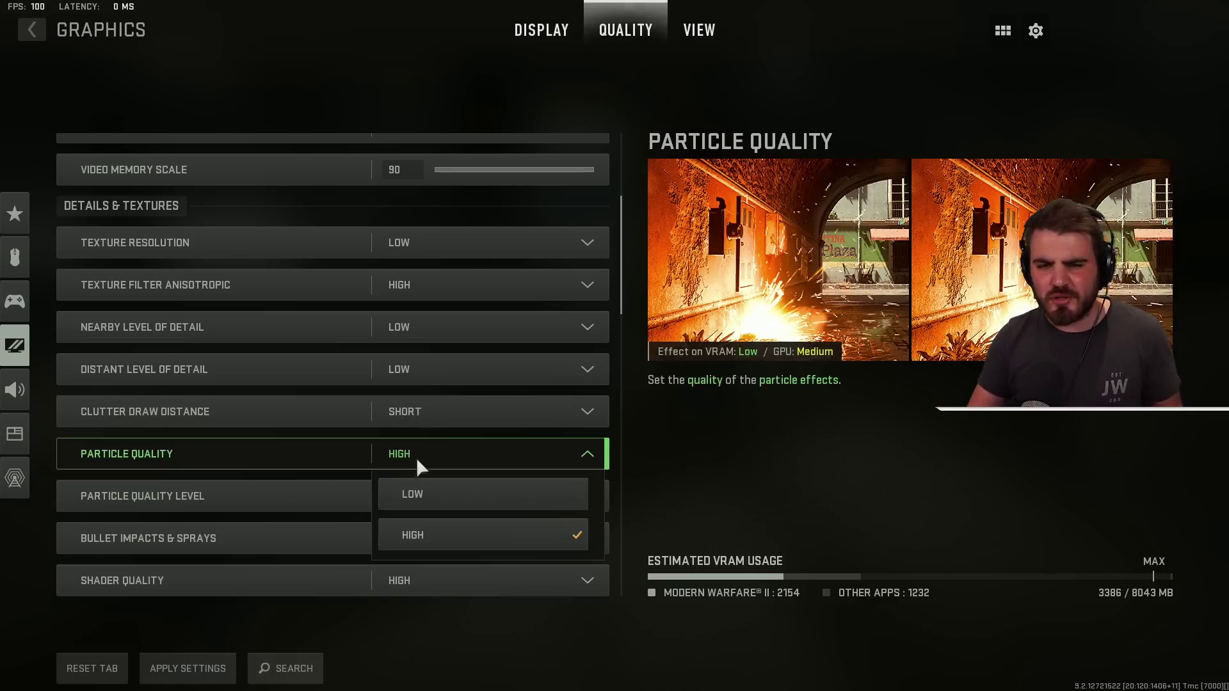
pyautogui.click(428, 521)
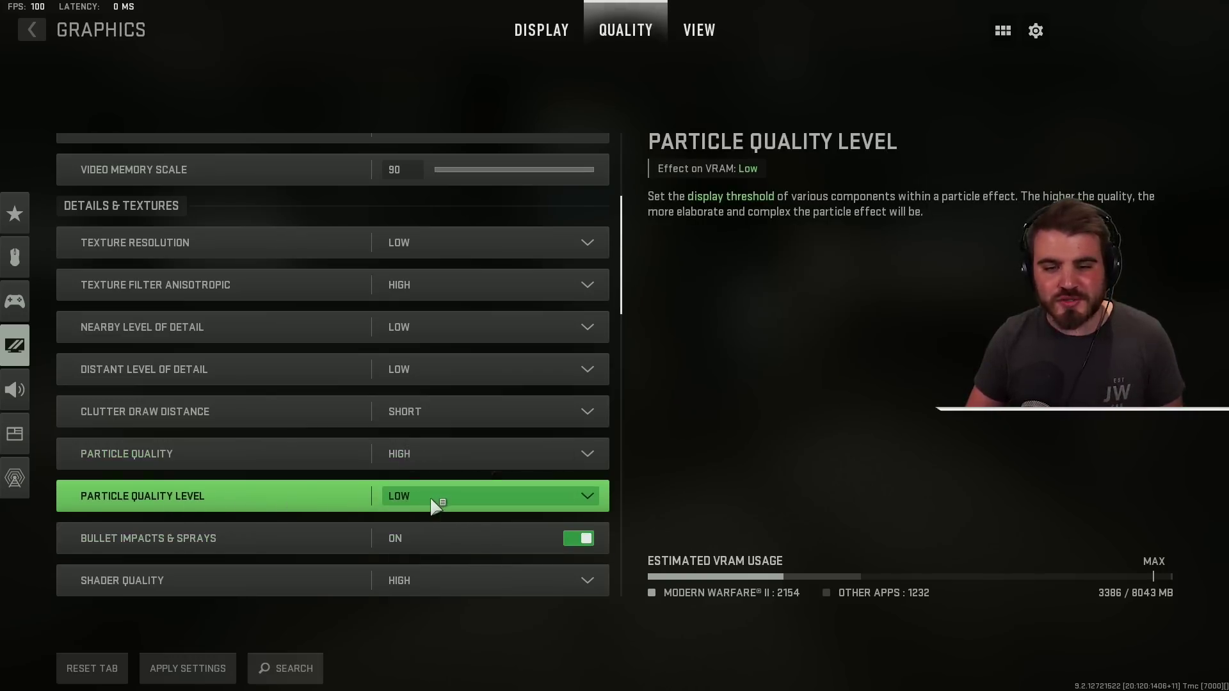
pyautogui.click(433, 498)
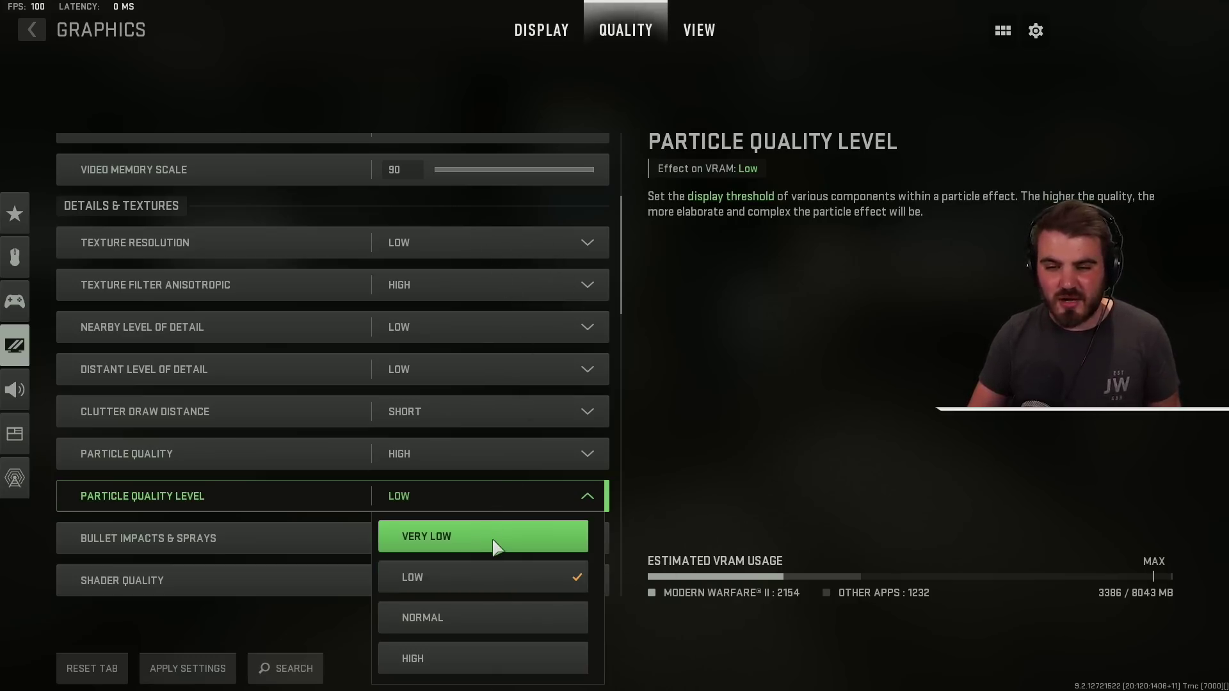
pyautogui.click(519, 585)
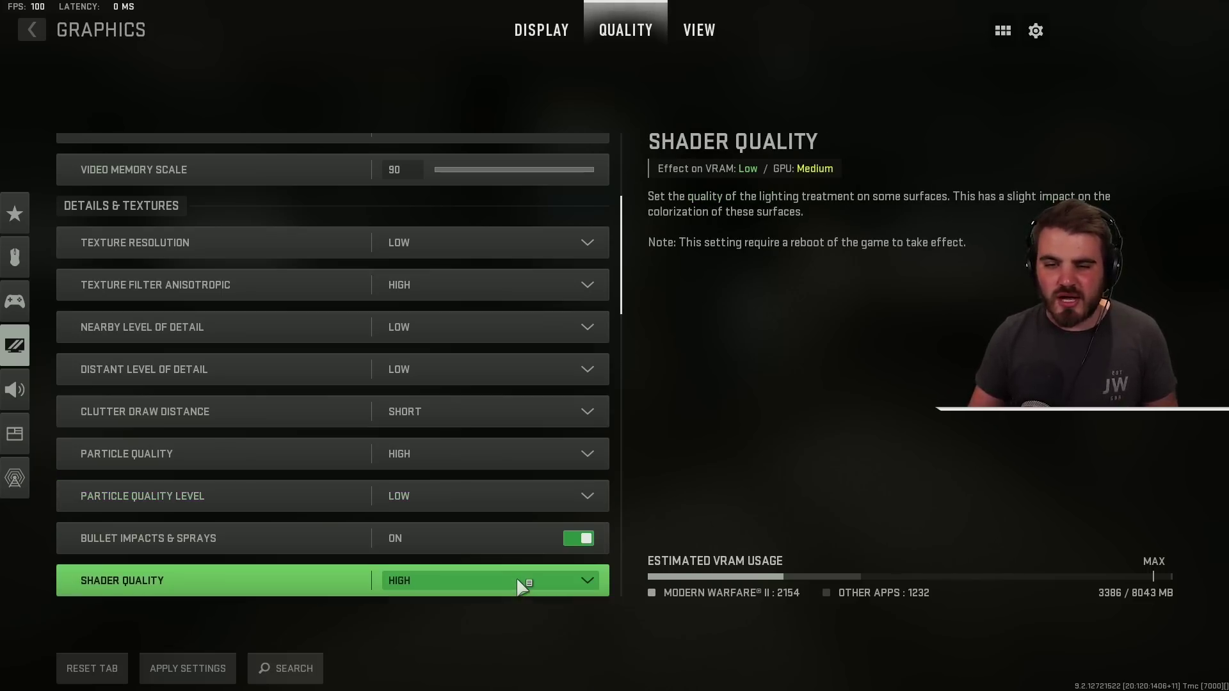
pyautogui.click(450, 490)
pyautogui.click(428, 498)
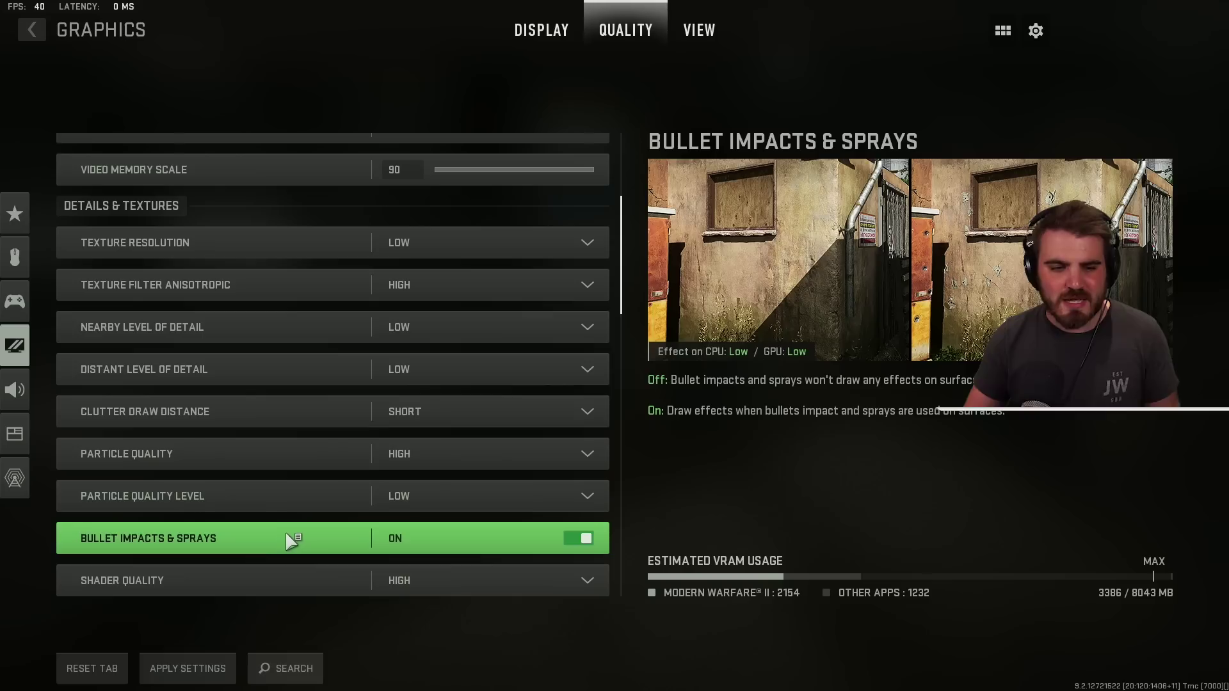
# Set the shader quality to Low
pyautogui.scroll(-1, 308, 544)
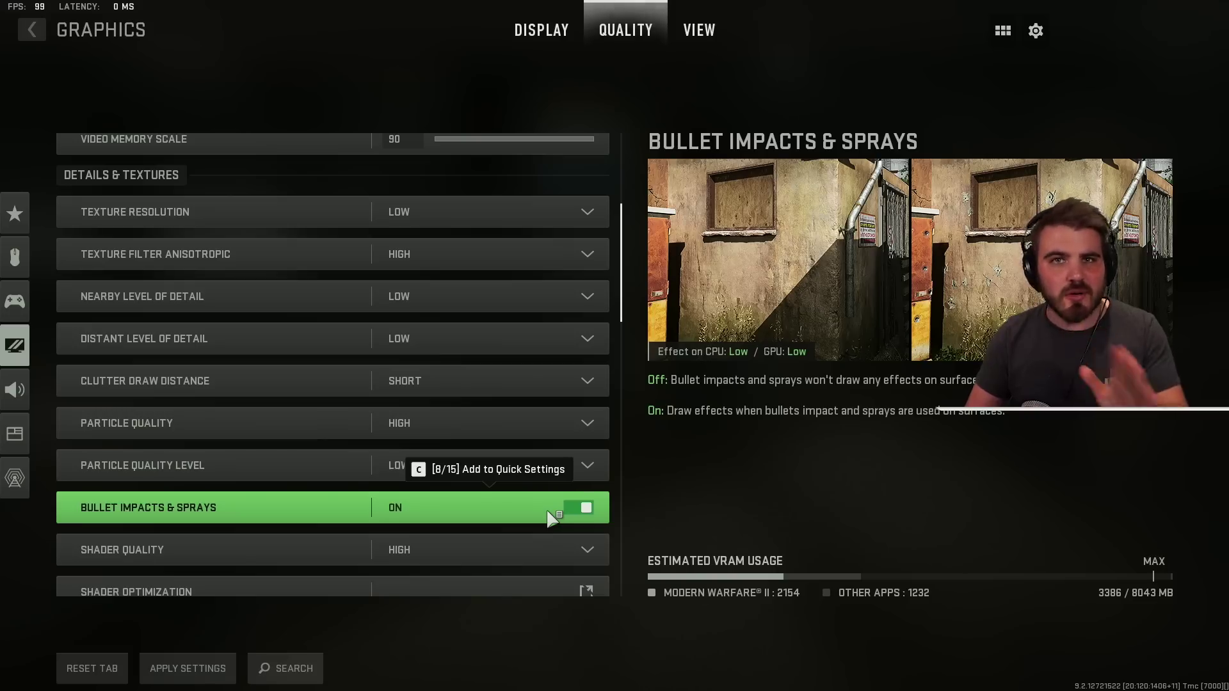
pyautogui.scroll(-1, 551, 517)
pyautogui.click(431, 519)
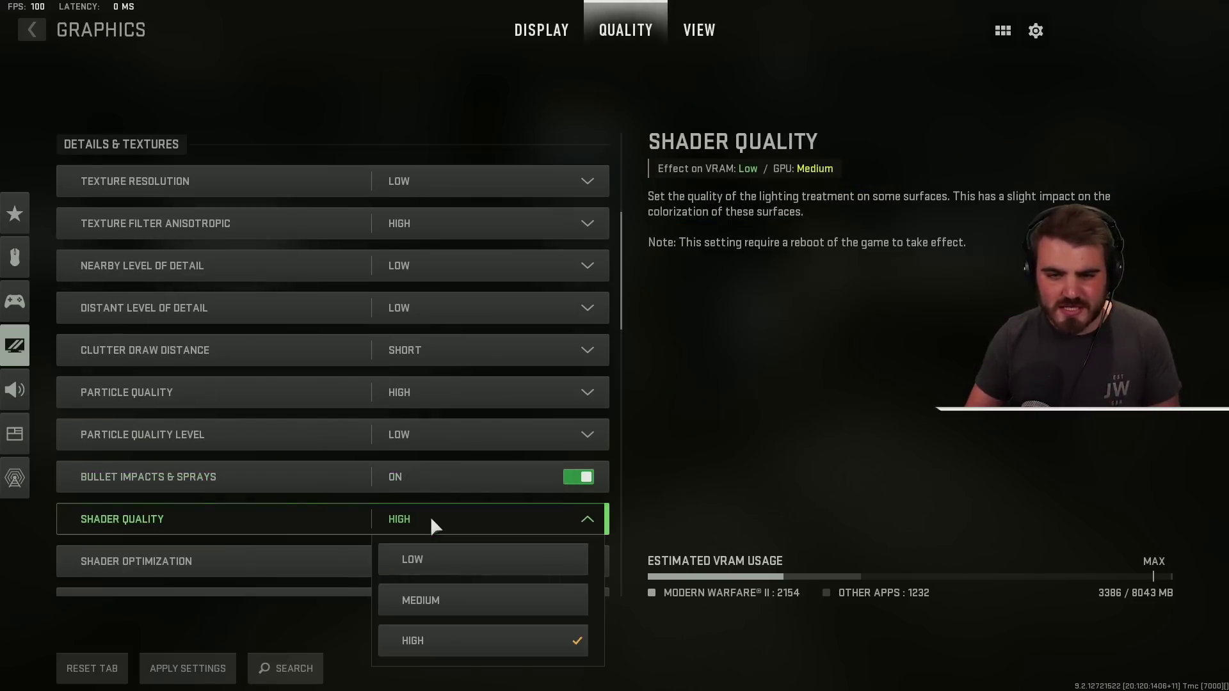
pyautogui.click(450, 570)
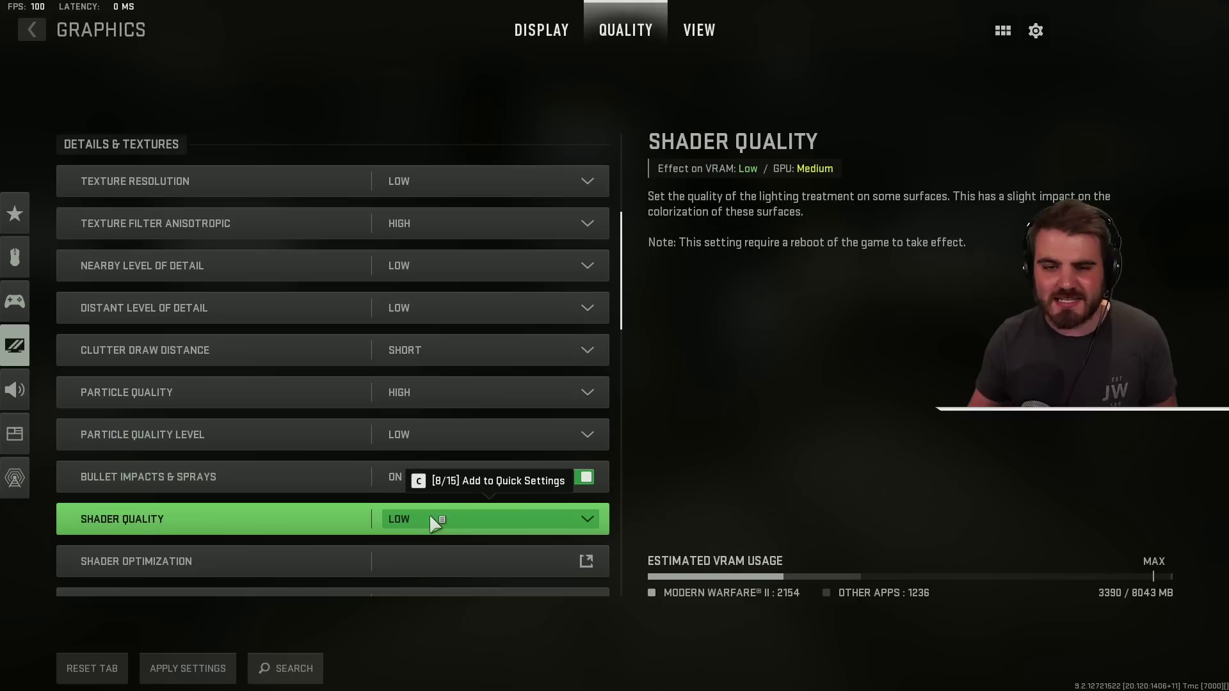
# Read the shader optimization information and return to the quality settings
pyautogui.scroll(-1, 404, 524)
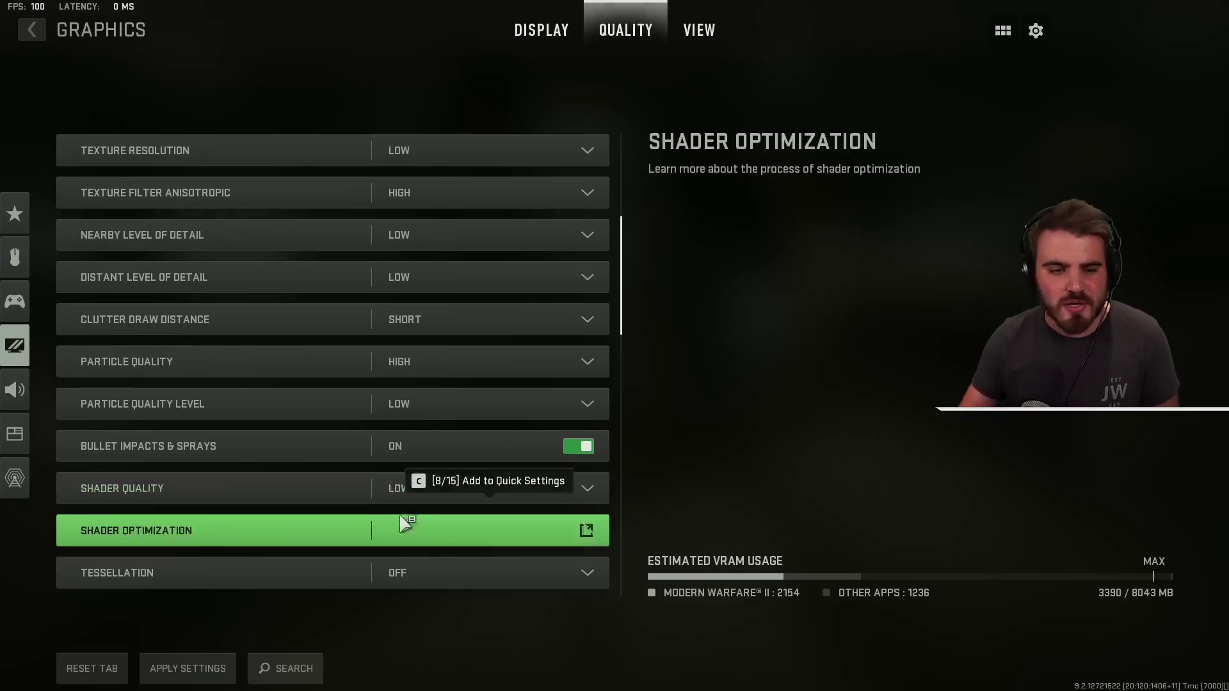
pyautogui.click(374, 539)
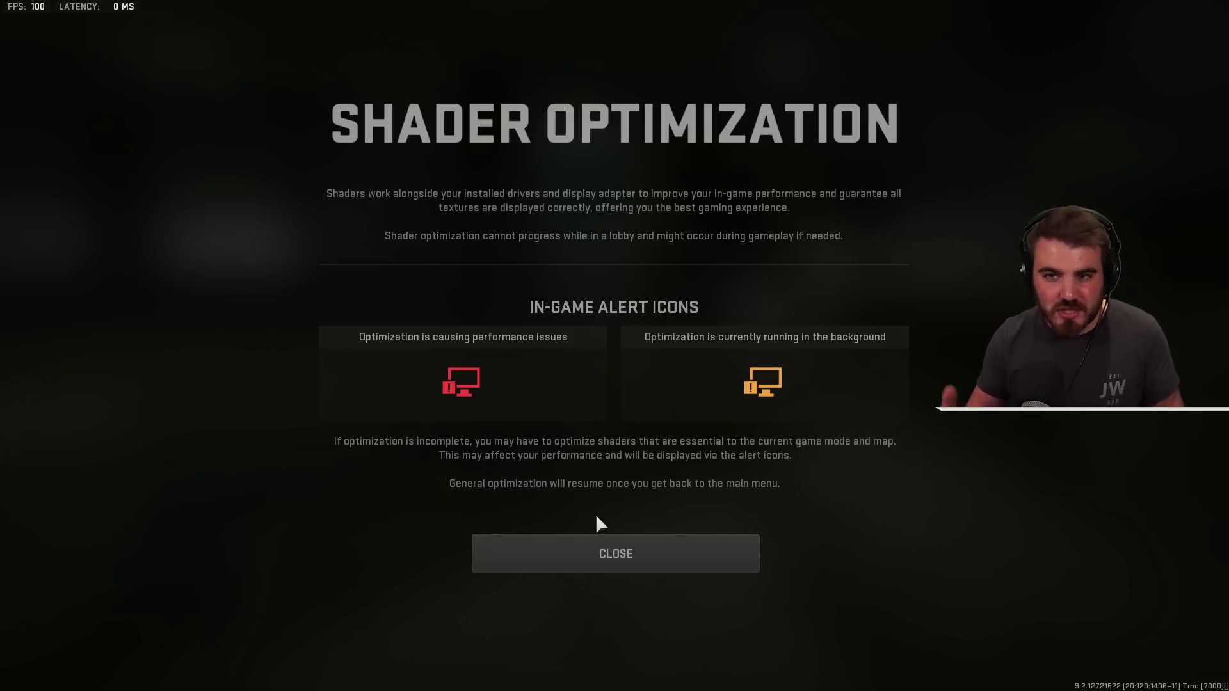
pyautogui.click(603, 563)
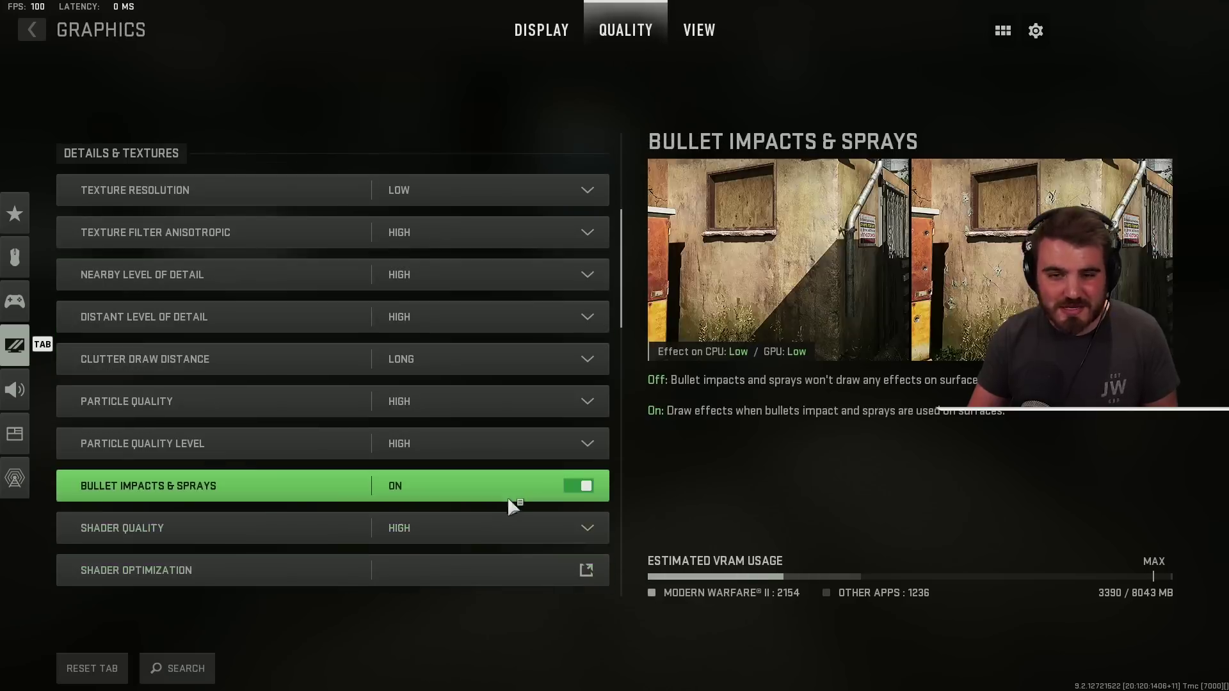
pyautogui.scroll(1, 497, 494)
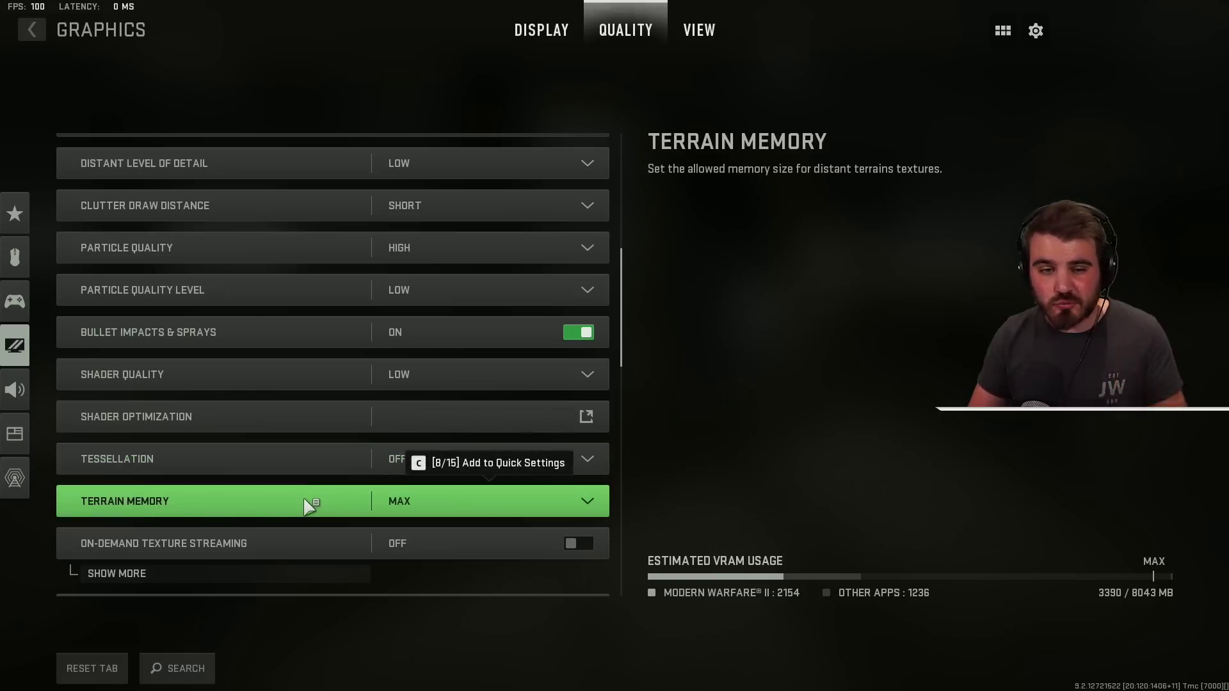
# Check the available options for terrain memory and volumetric quality
pyautogui.click(440, 506)
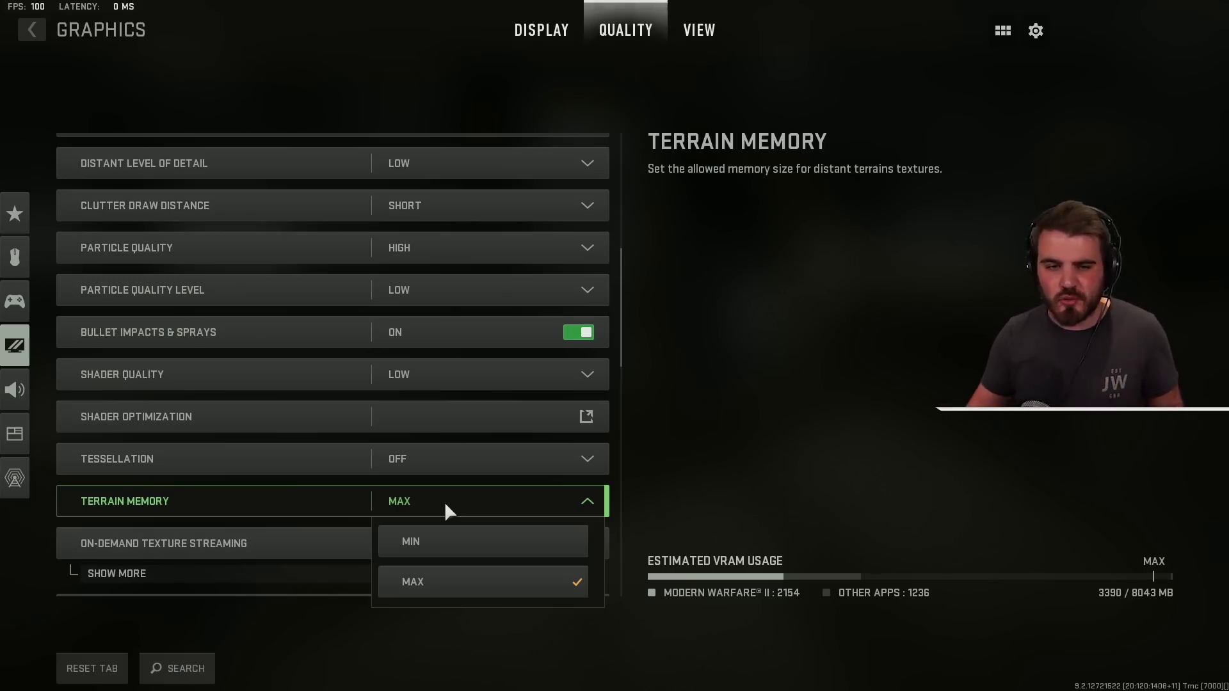
pyautogui.click(444, 502)
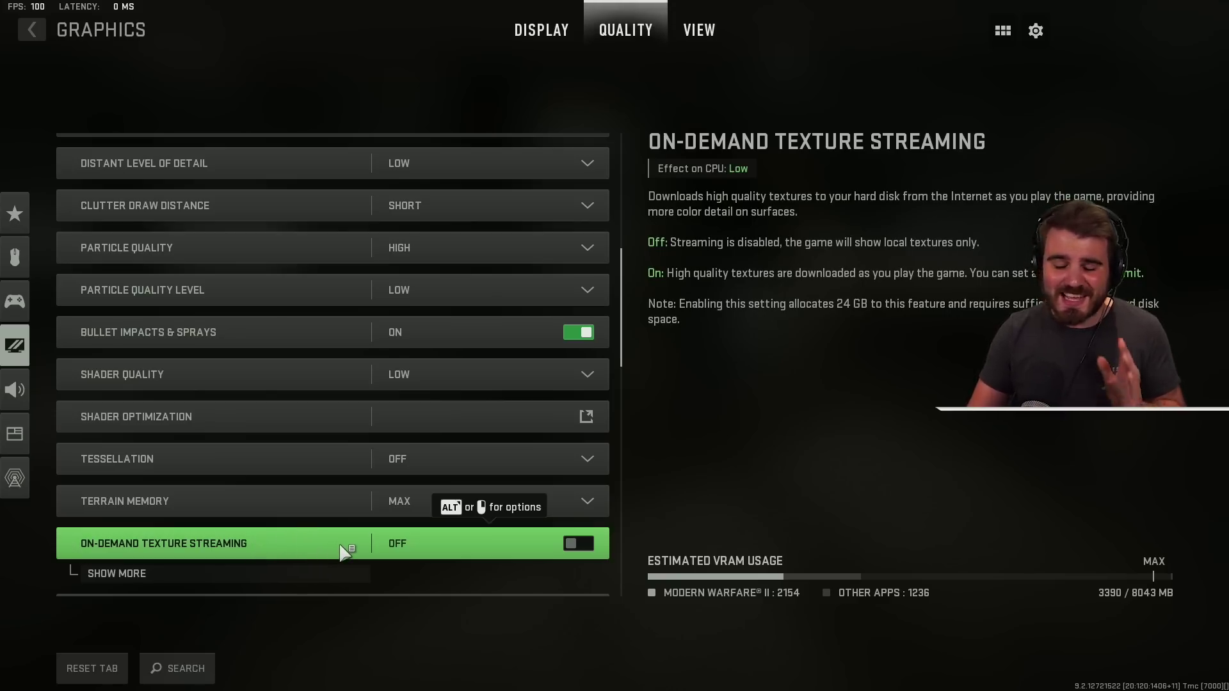
pyautogui.scroll(-1, 436, 544)
pyautogui.scroll(-4, 436, 543)
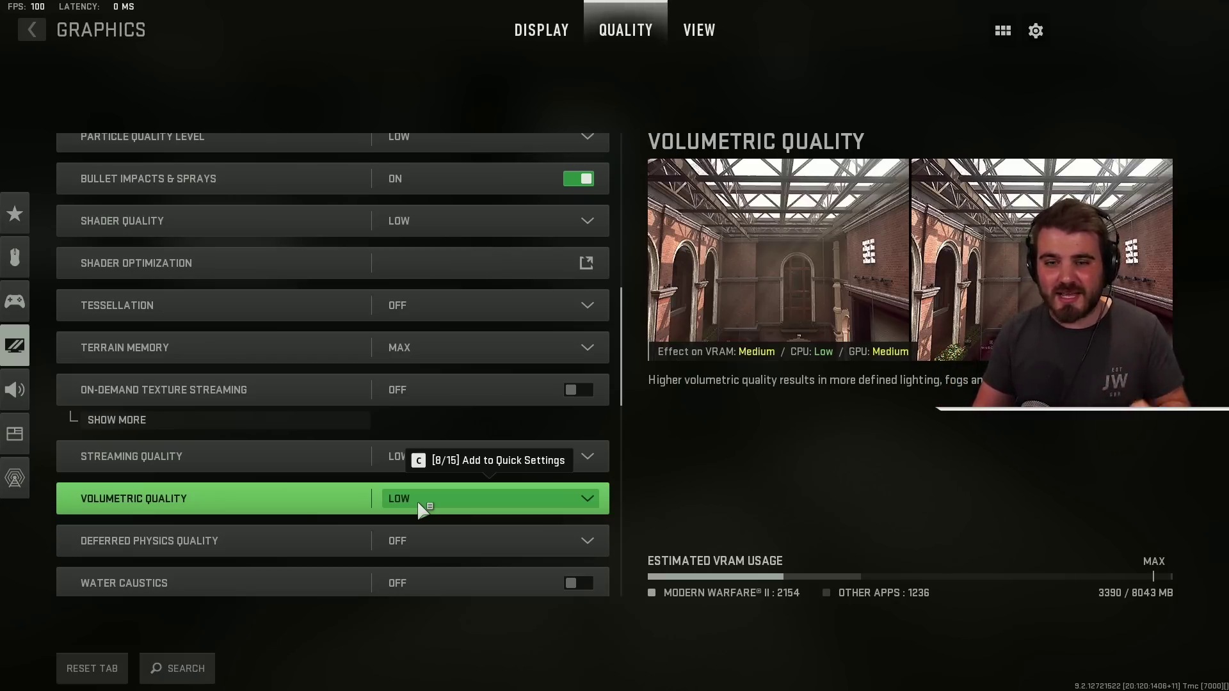
pyautogui.click(420, 506)
pyautogui.click(421, 506)
pyautogui.scroll(-1, 221, 509)
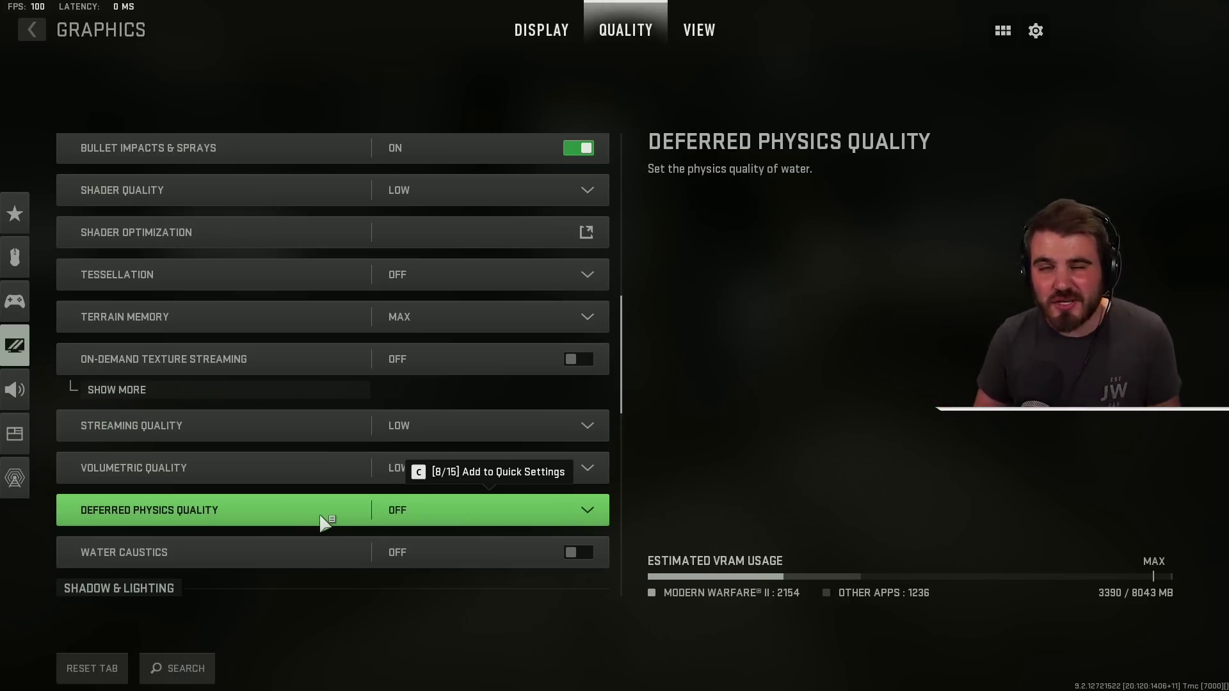
# Compare the shadow map resolution options under Shadow & Lighting and select Very Low
pyautogui.scroll(-1, 346, 512)
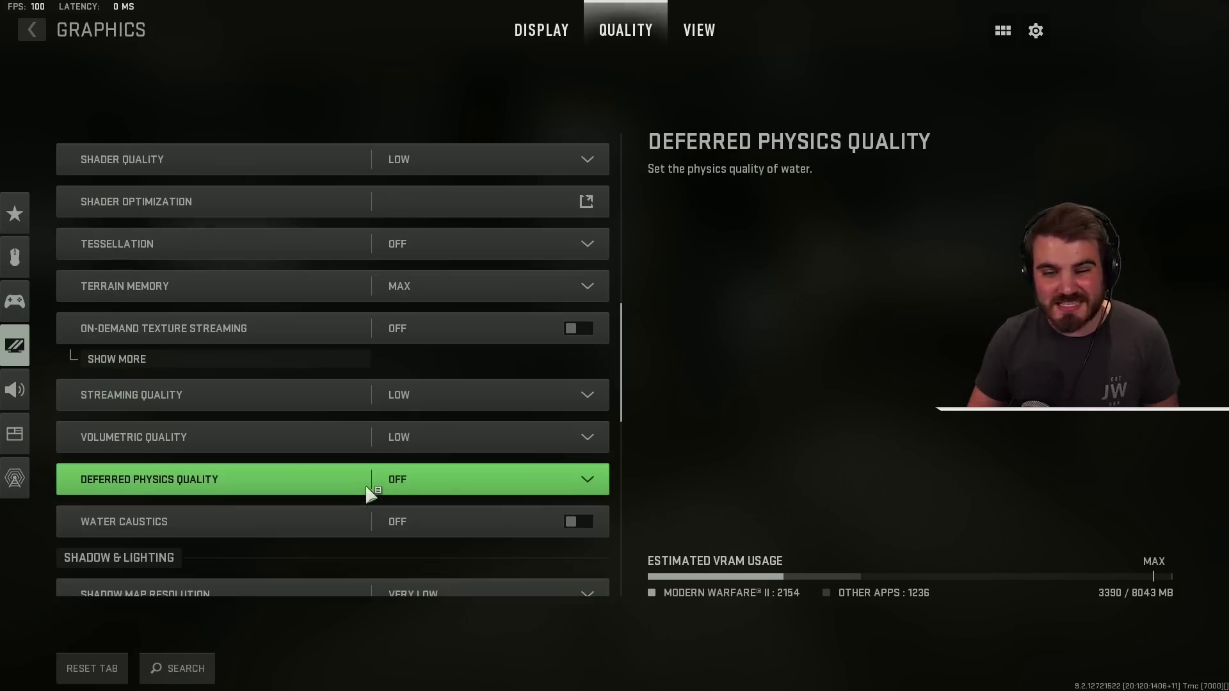
pyautogui.scroll(-3, 301, 509)
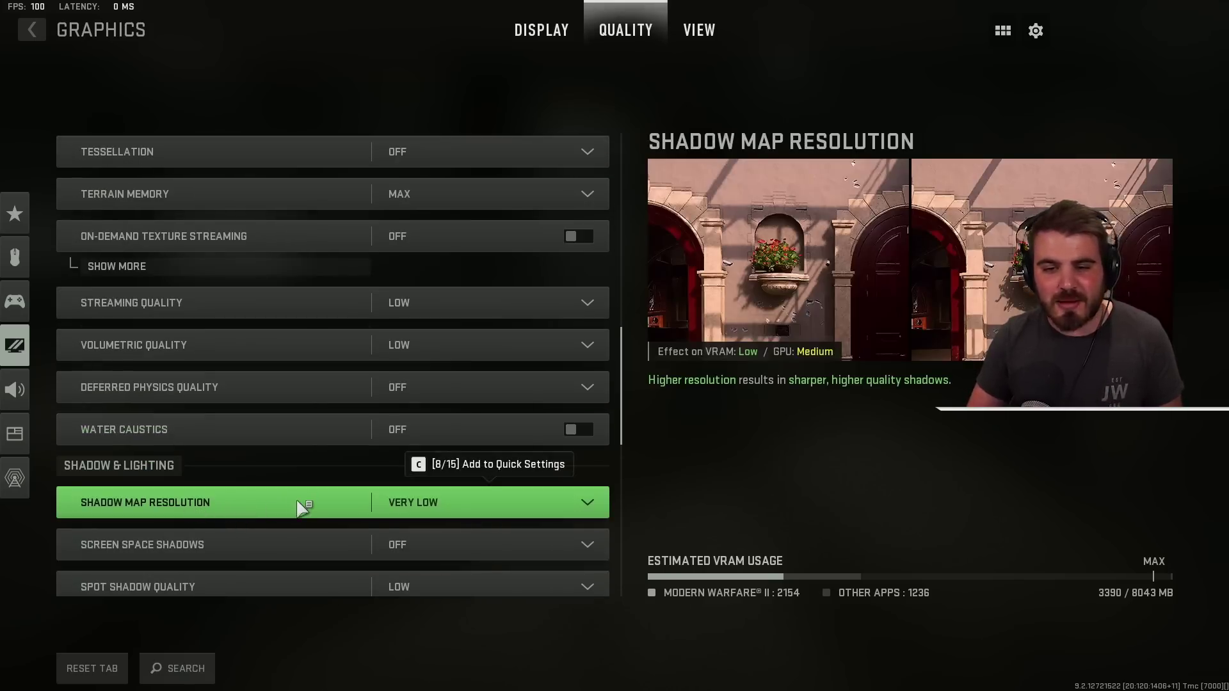
pyautogui.scroll(-1, 434, 462)
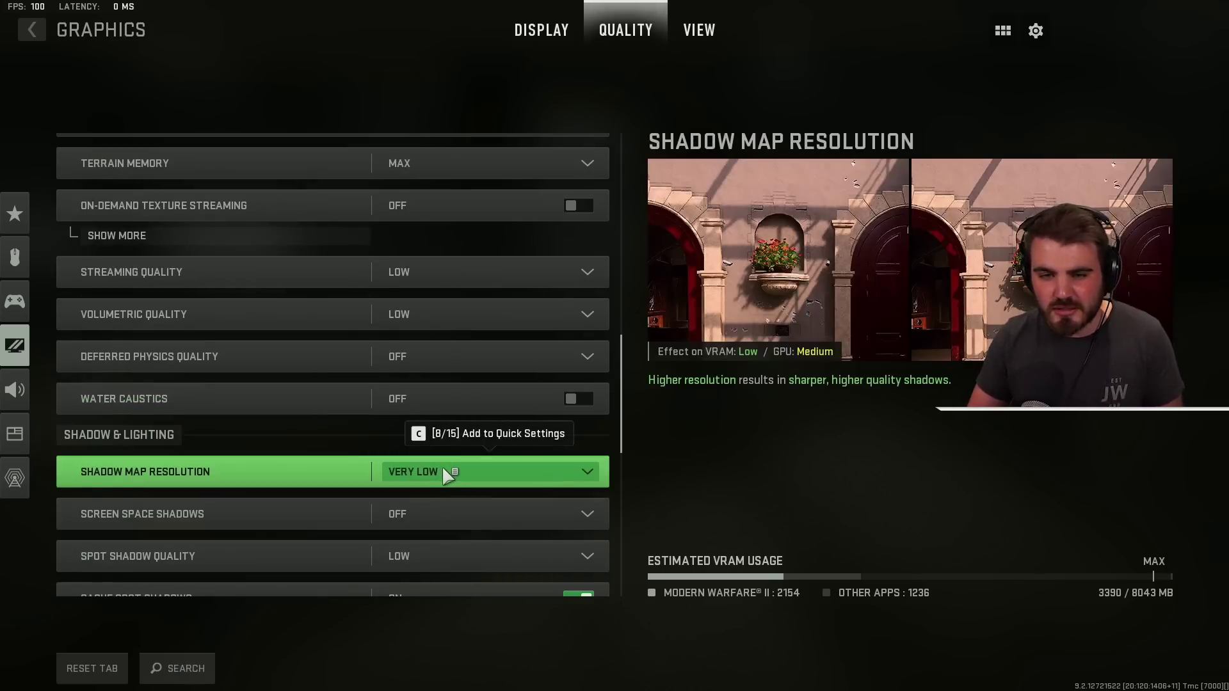
pyautogui.click(443, 472)
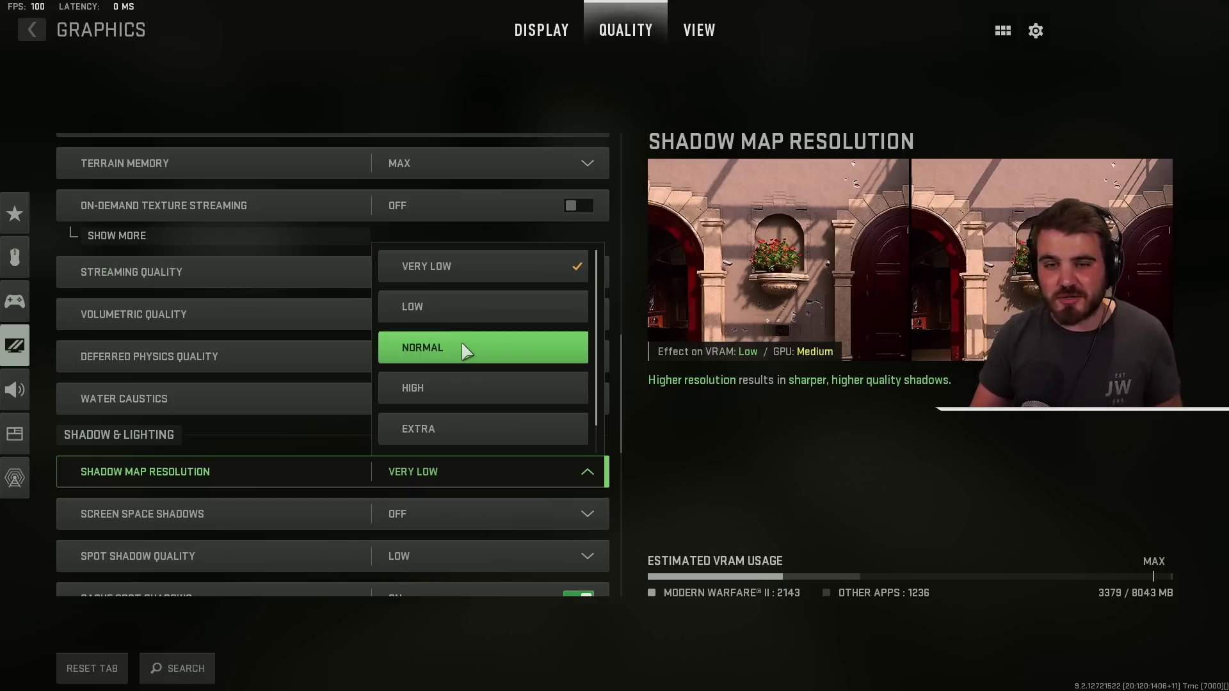
pyautogui.scroll(-1, 462, 343)
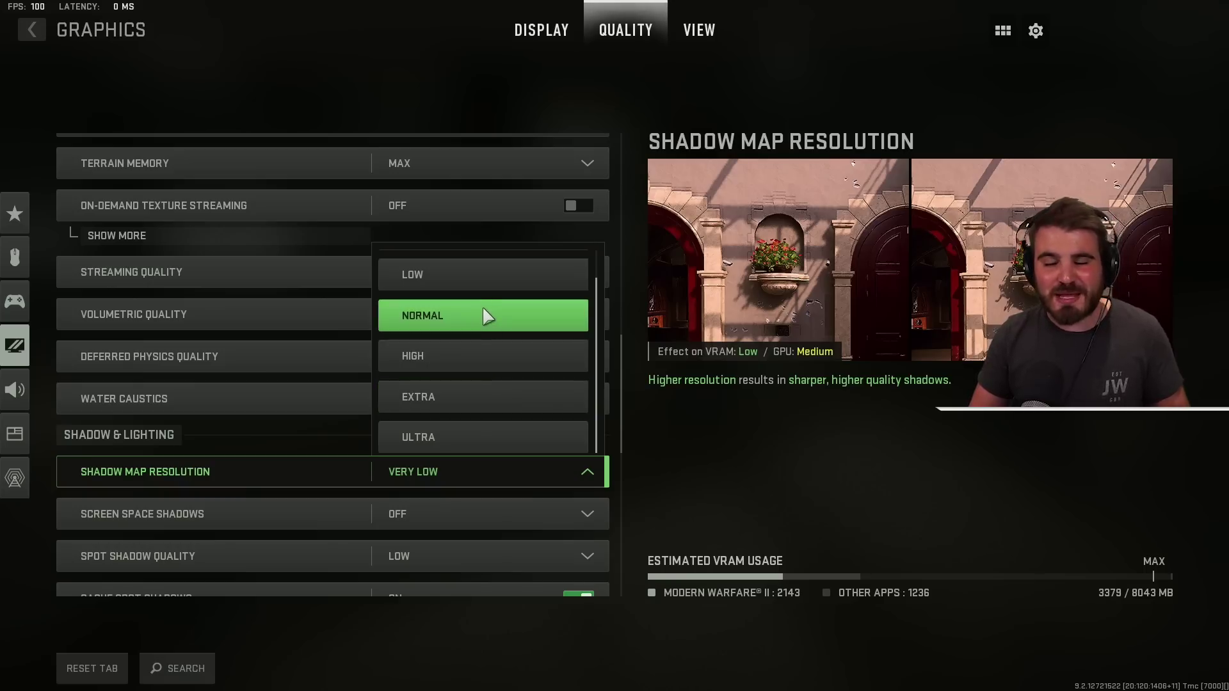
pyautogui.scroll(1, 487, 317)
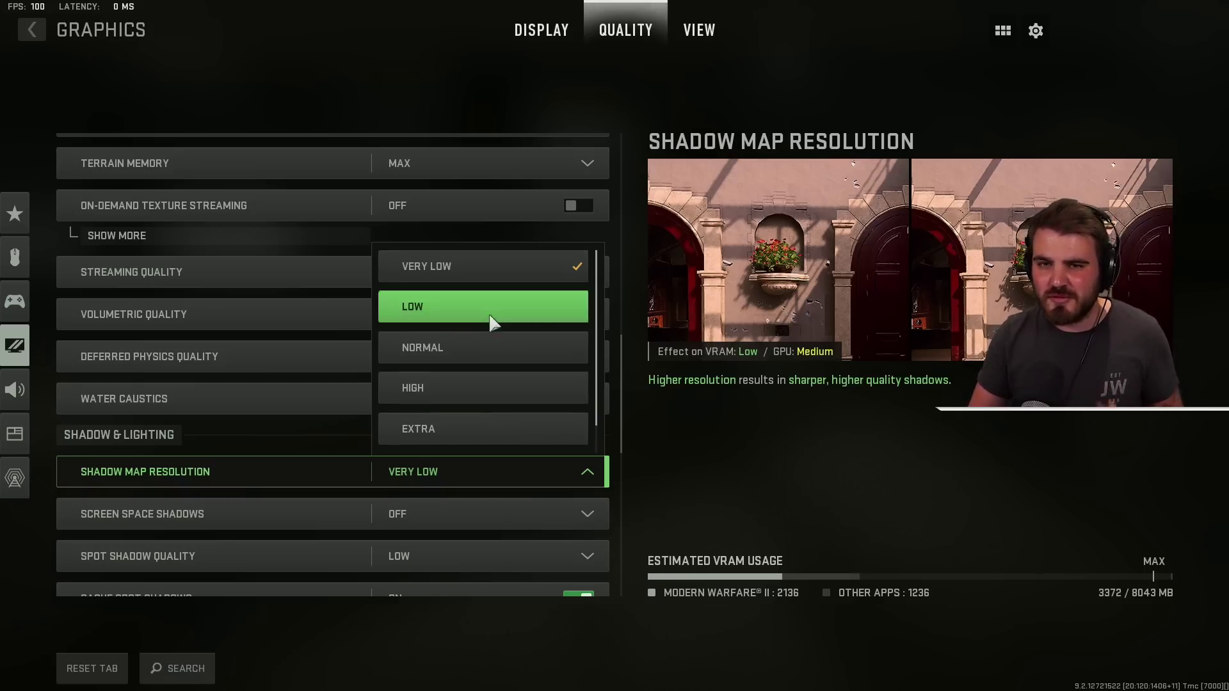
pyautogui.click(505, 275)
# Review the Shadow & Lighting settings from screen space shadows to particle lighting and check the available ambient occlusion options
pyautogui.scroll(-1, 359, 474)
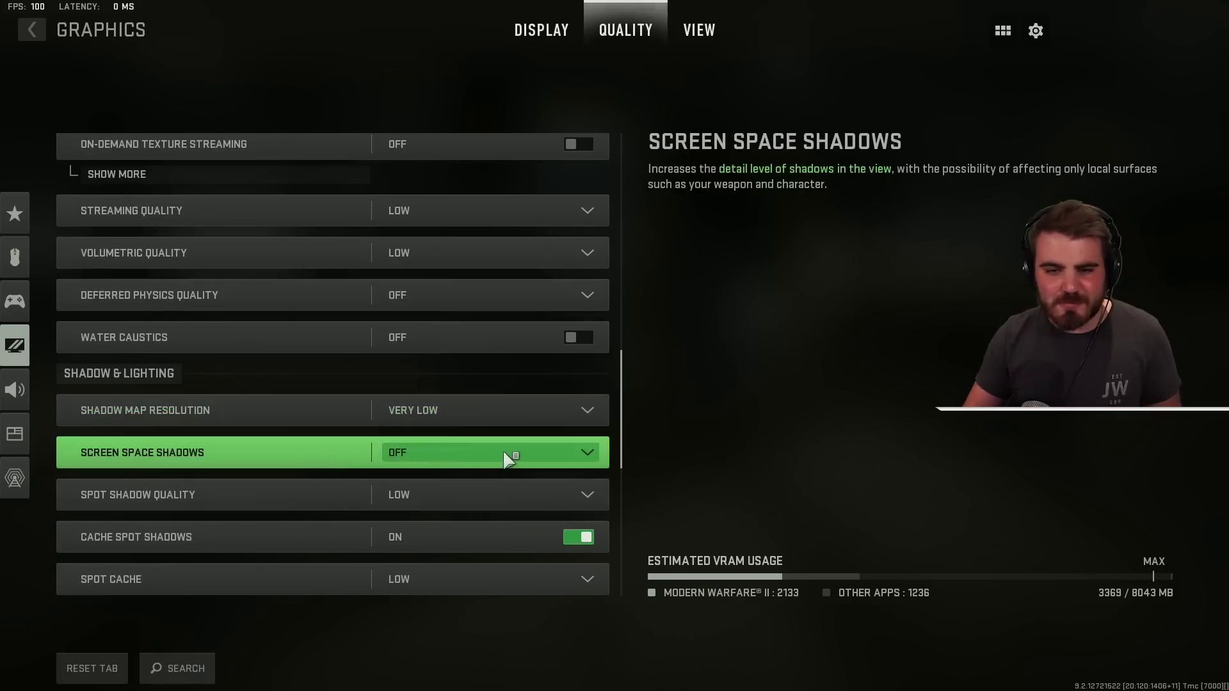
pyautogui.scroll(-1, 505, 459)
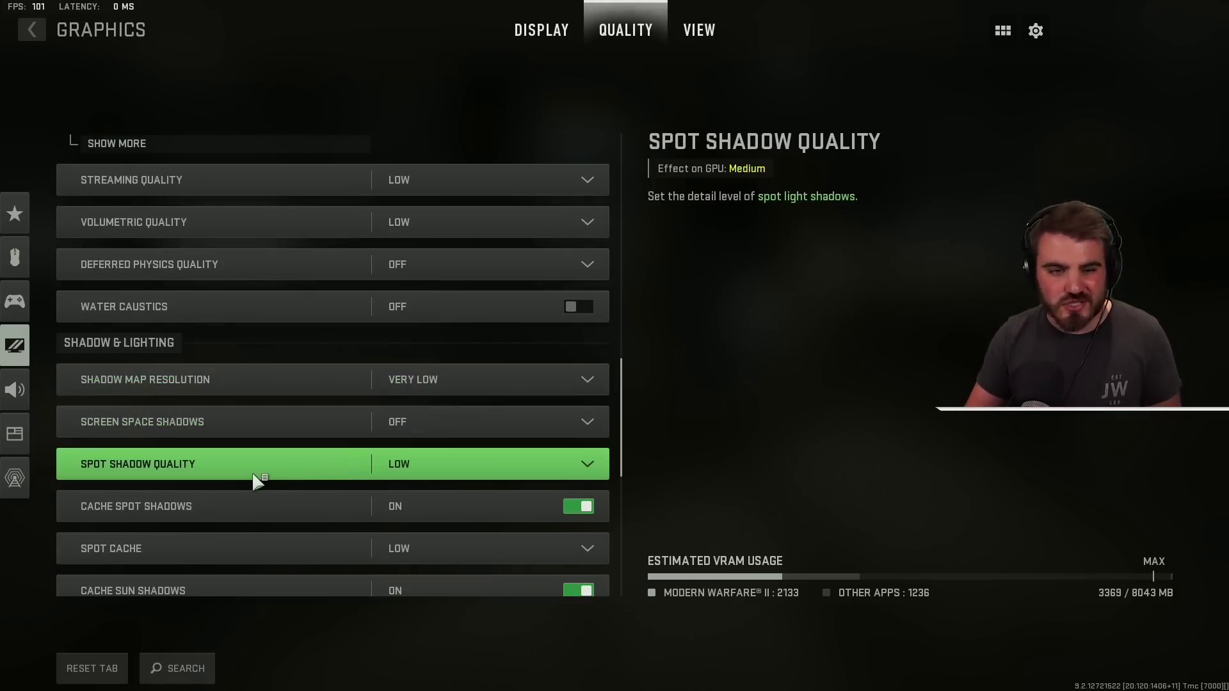
pyautogui.scroll(-1, 525, 472)
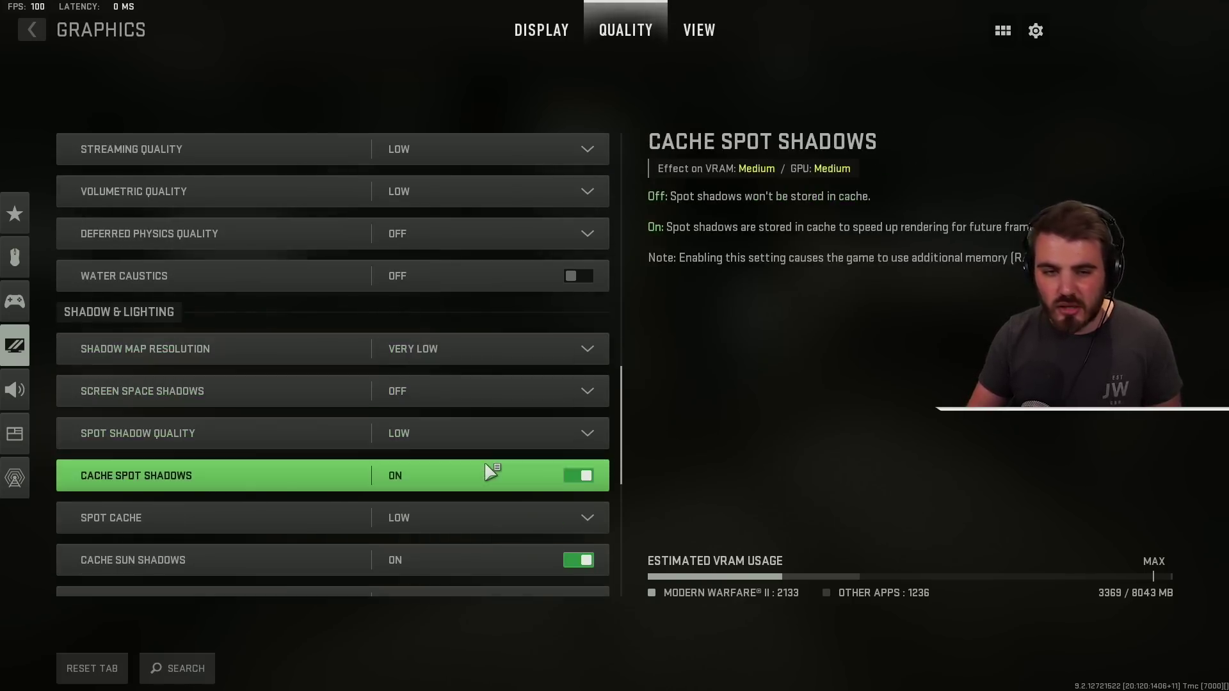
pyautogui.scroll(-1, 256, 512)
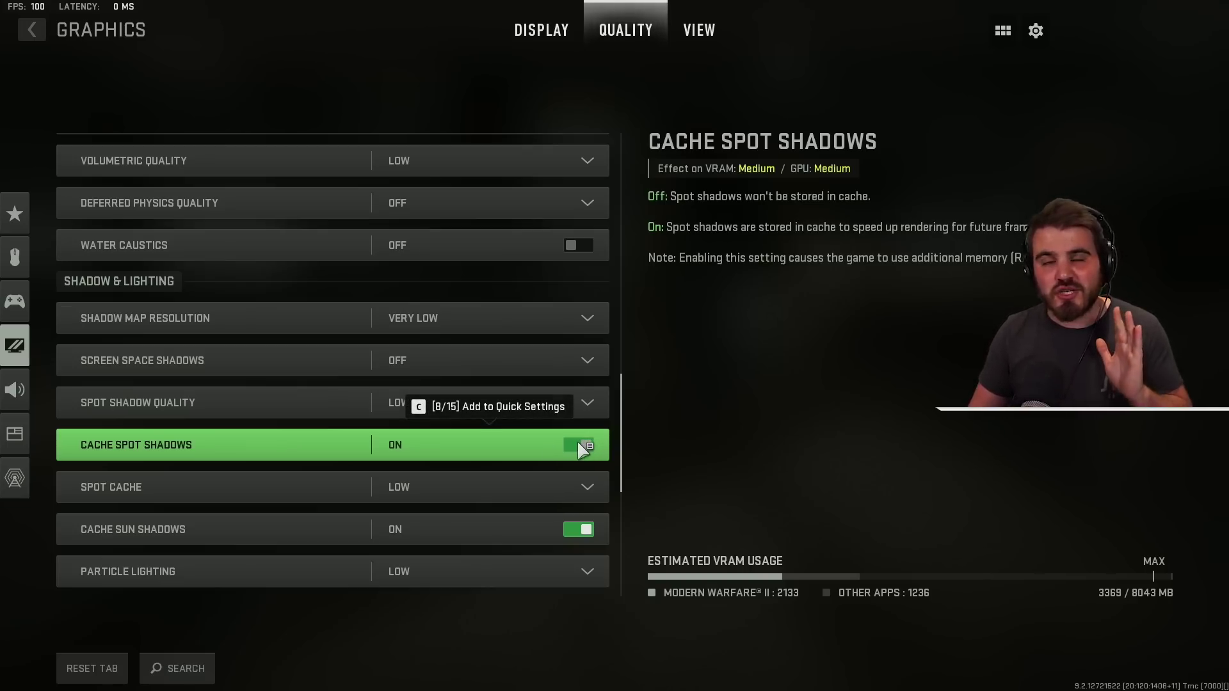
pyautogui.scroll(-1, 570, 452)
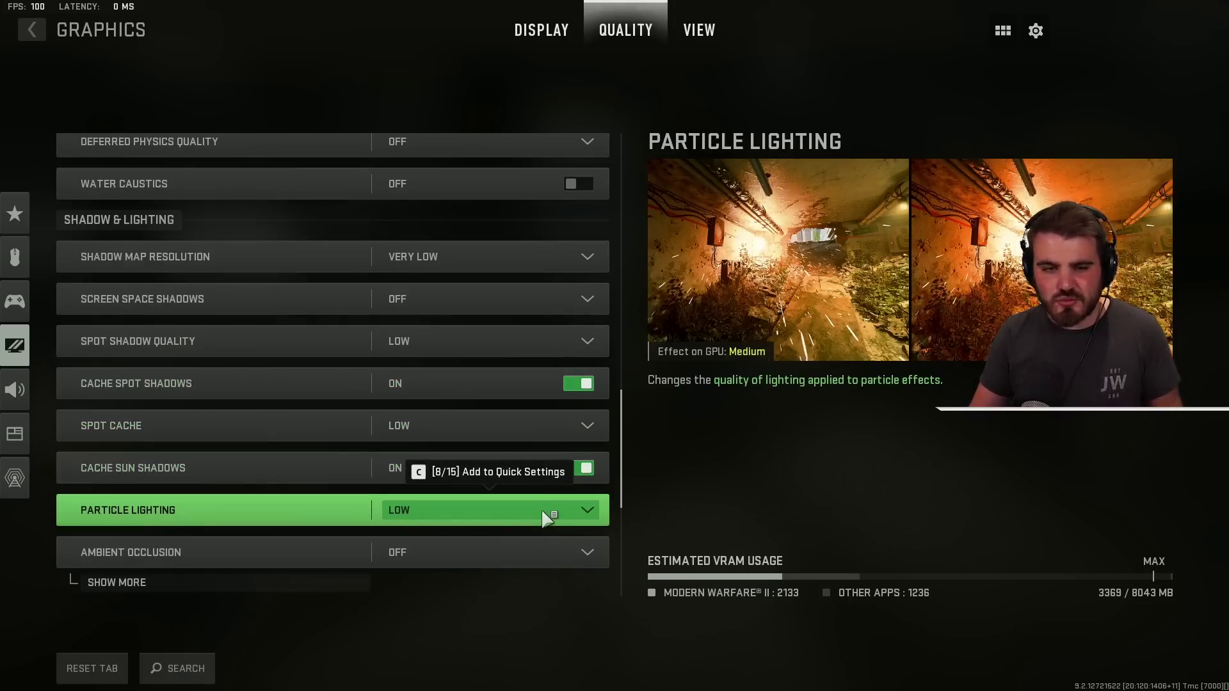
pyautogui.scroll(-1, 512, 518)
pyautogui.click(501, 522)
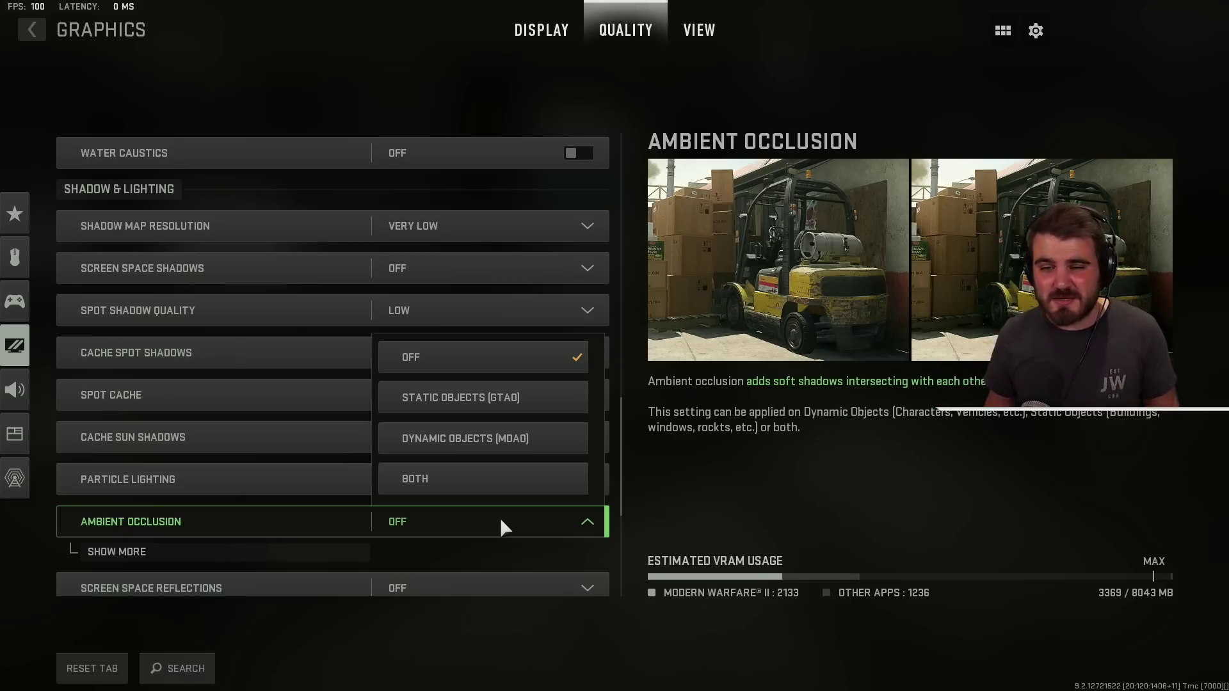
pyautogui.click(501, 524)
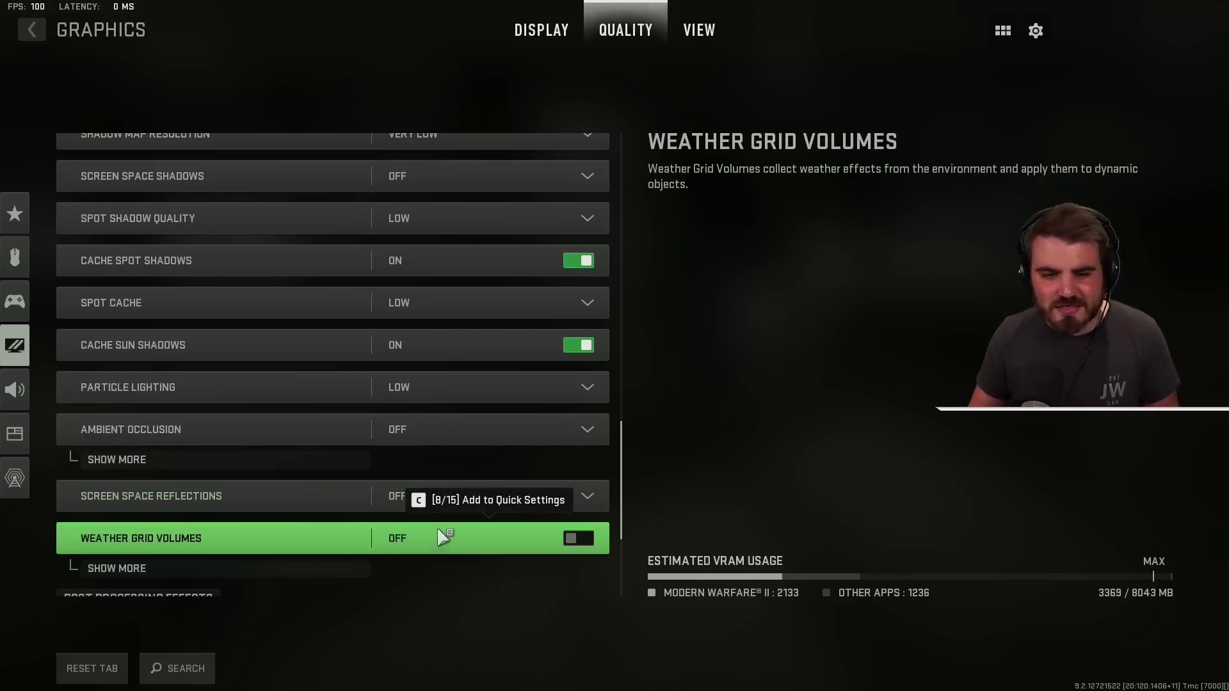
# Review the weather grid and post processing settings and check the available NVIDIA Reflex Low Latency options
pyautogui.scroll(-3, 436, 526)
pyautogui.scroll(-3, 401, 470)
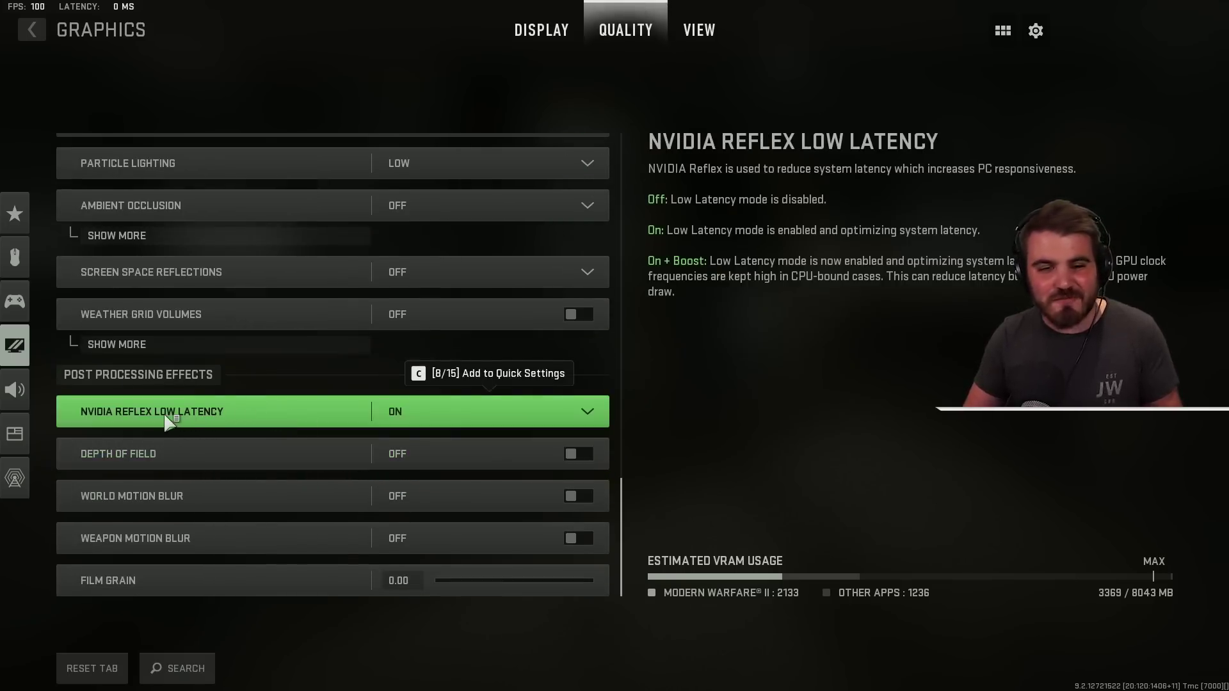
pyautogui.click(428, 413)
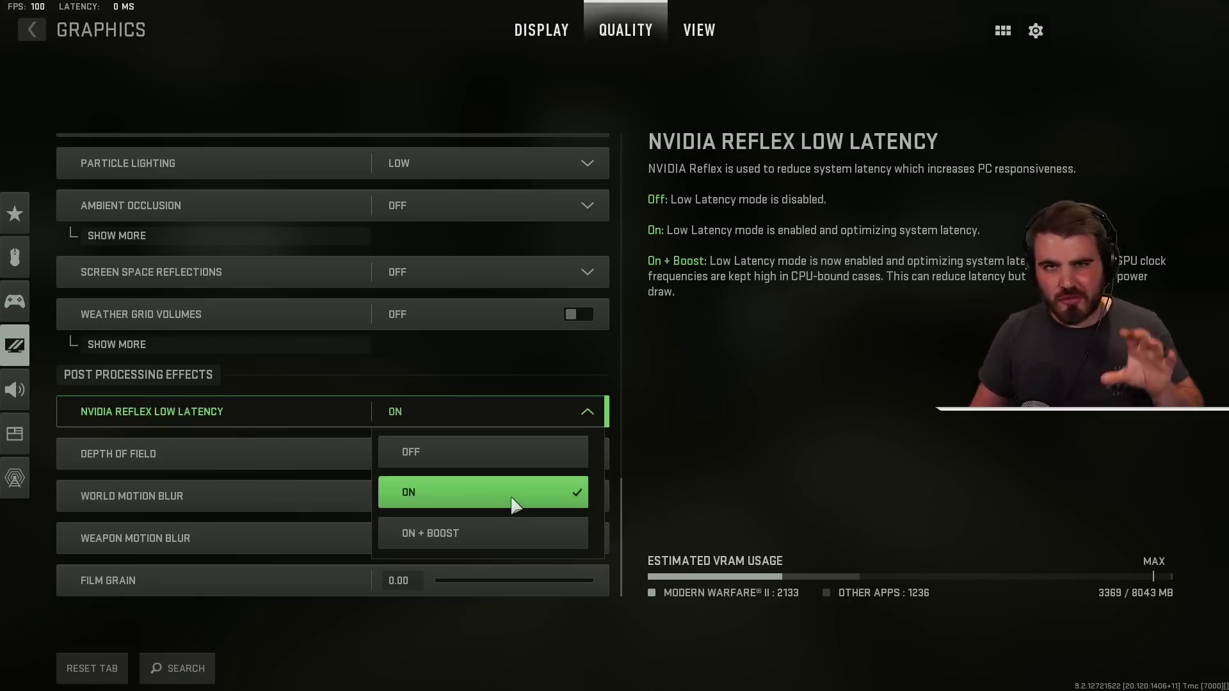
pyautogui.click(535, 409)
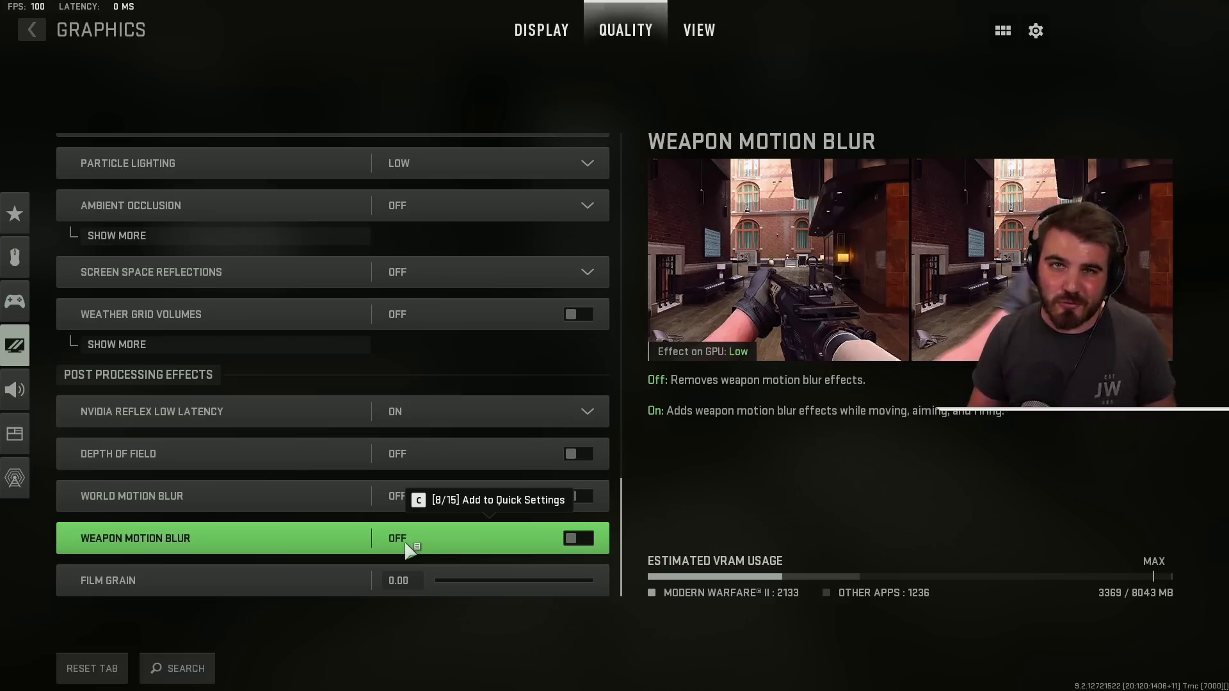
# Try a field of view of 110 in the view settings and return it to 120
pyautogui.click(698, 30)
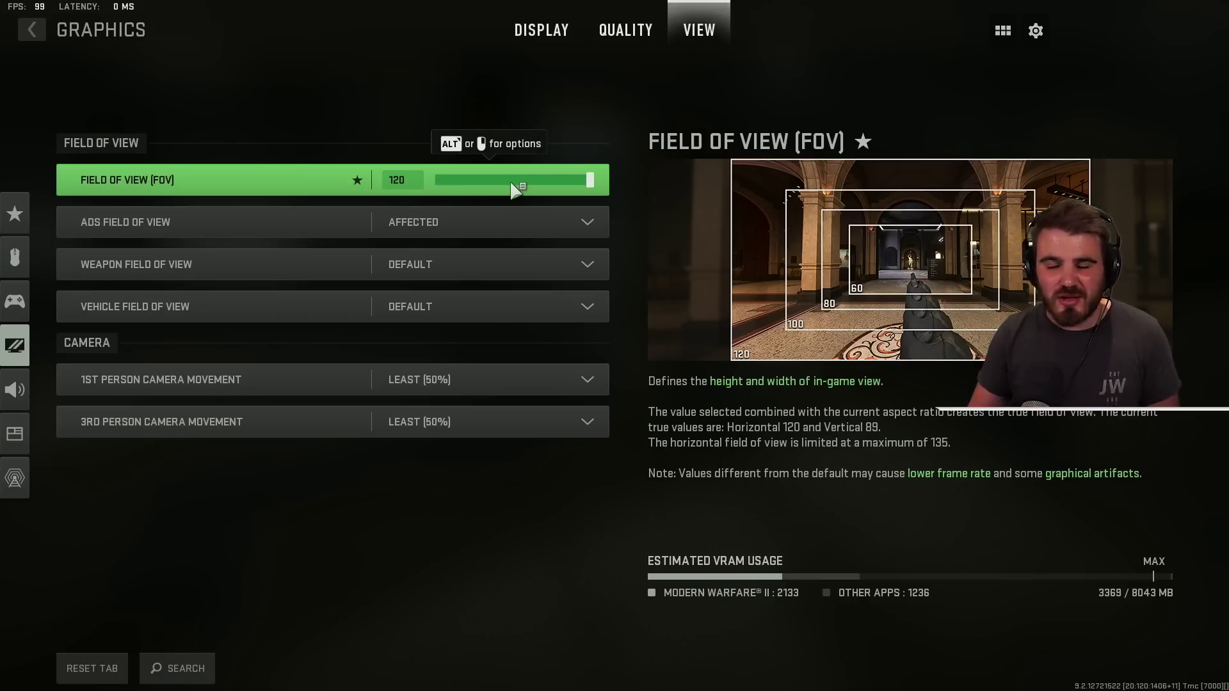
pyautogui.moveTo(587, 180); pyautogui.dragTo(571, 189)
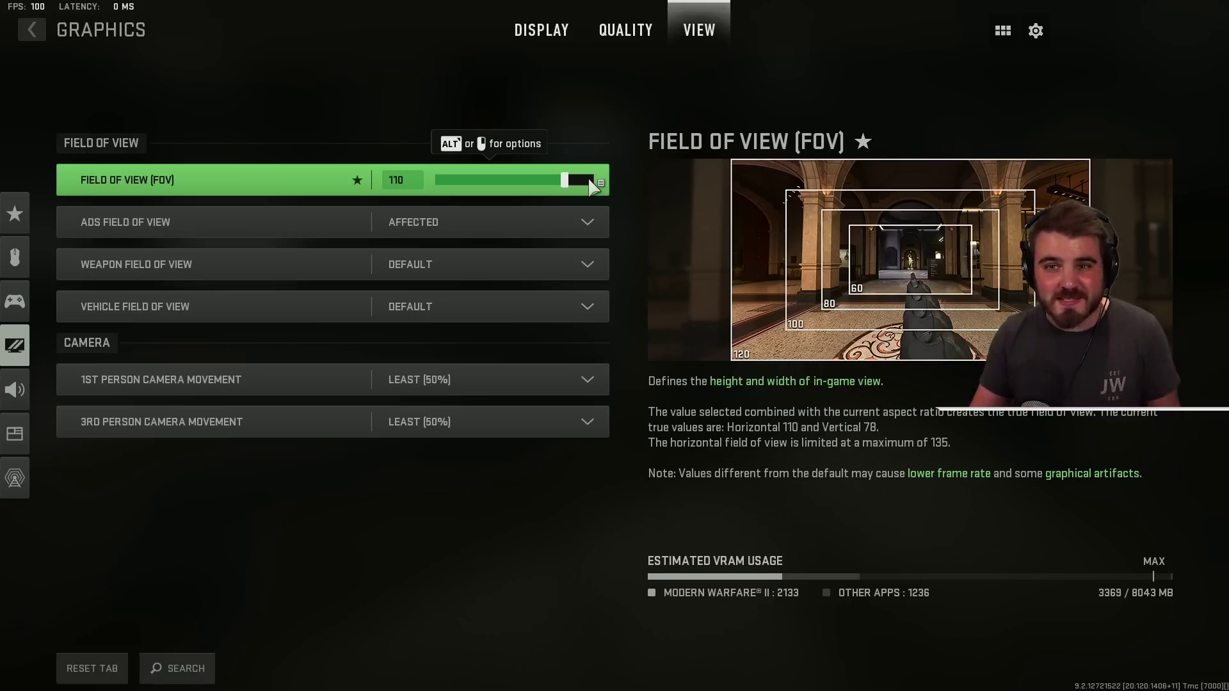
pyautogui.moveTo(571, 182); pyautogui.dragTo(620, 174)
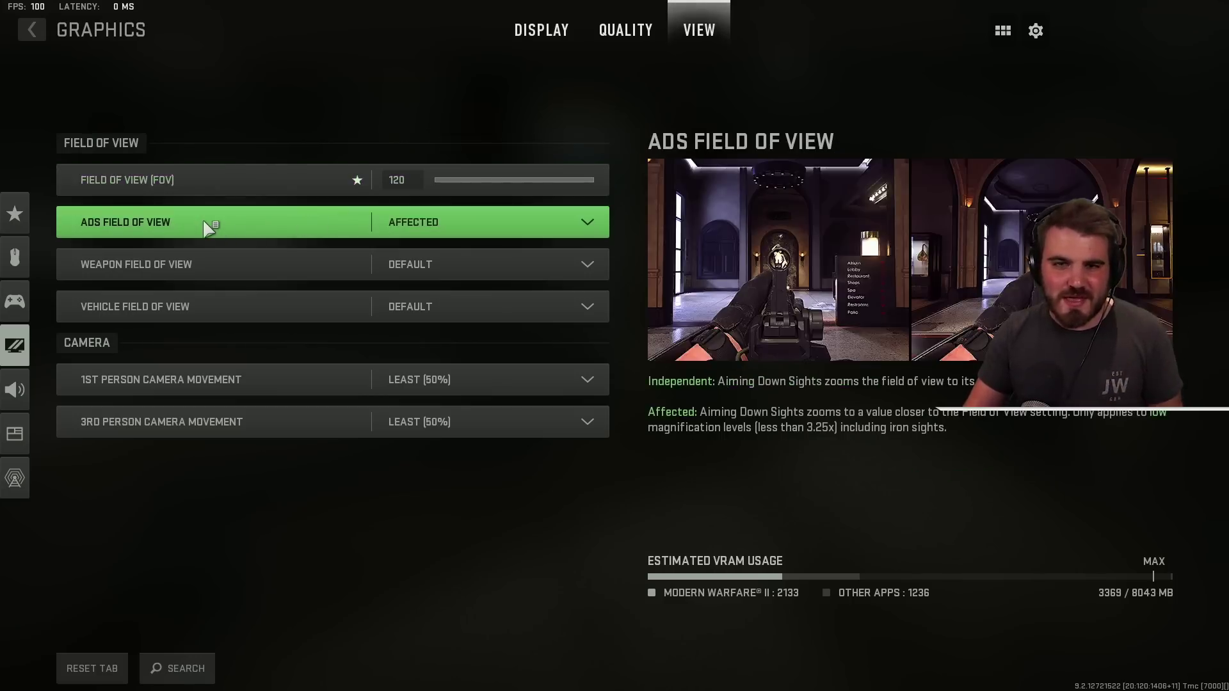
# Compare the Independent and Affected options for the ADS field of view and select Affected
pyautogui.click(451, 223)
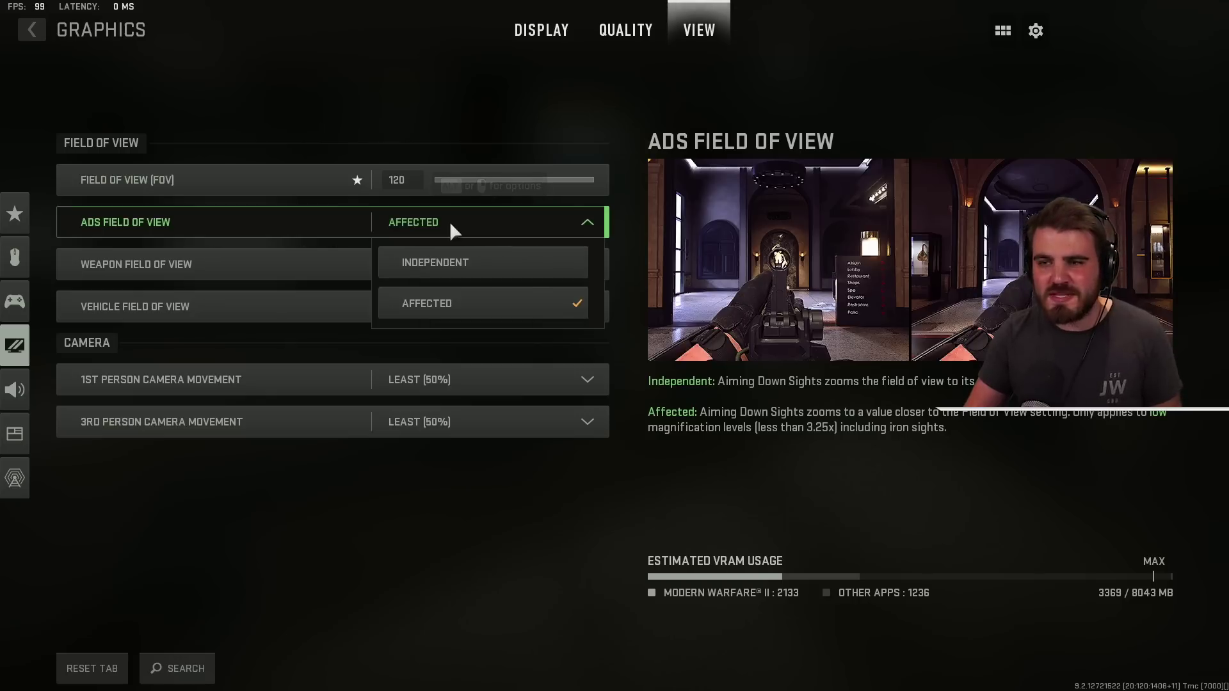
pyautogui.click(595, 212)
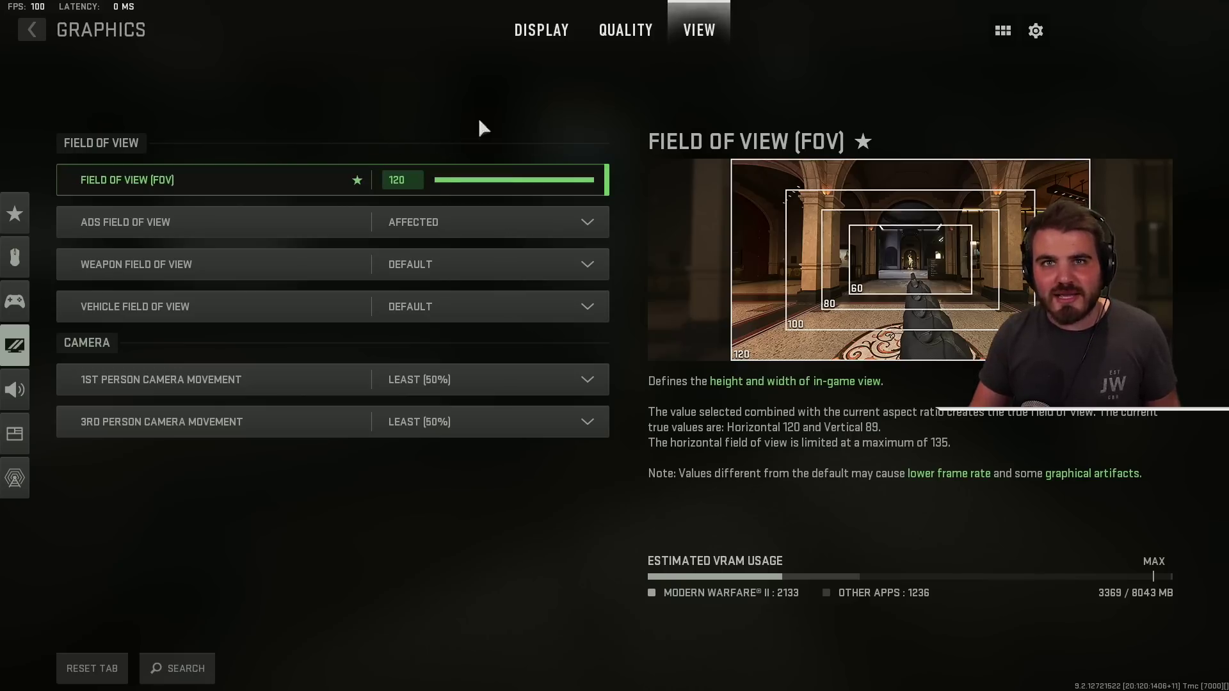
pyautogui.click(515, 224)
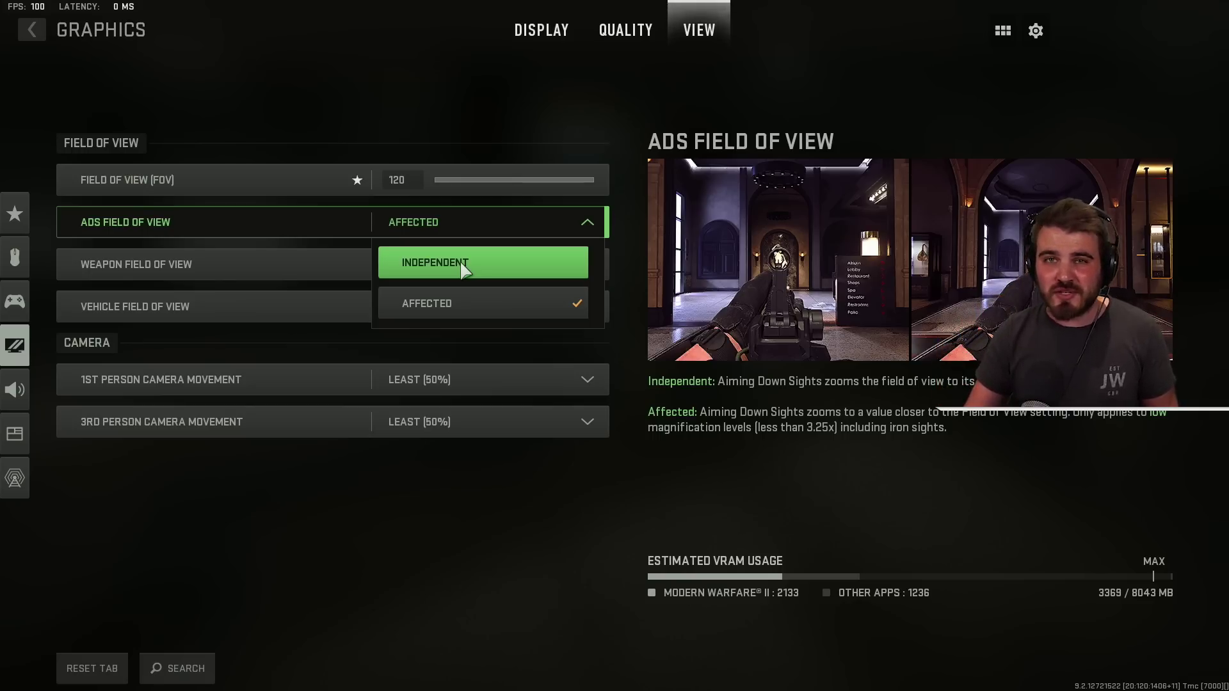
pyautogui.click(467, 309)
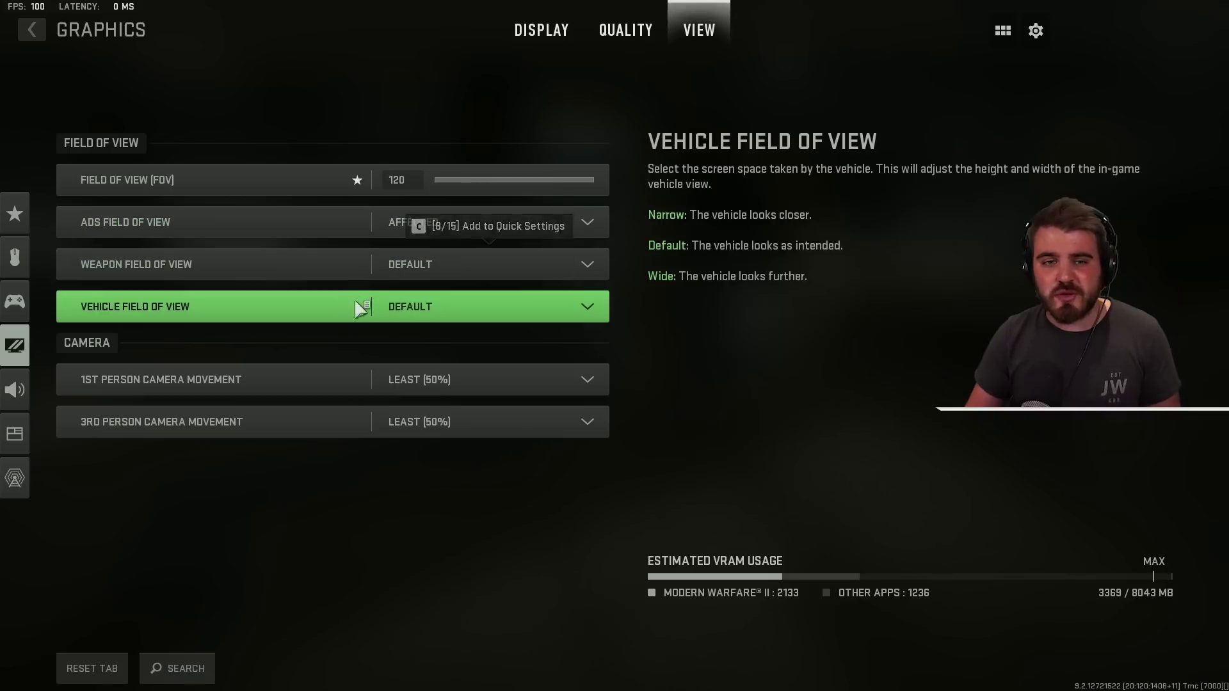
# Check the available options for the weapon field of view and the 1st person camera movement
pyautogui.click(479, 265)
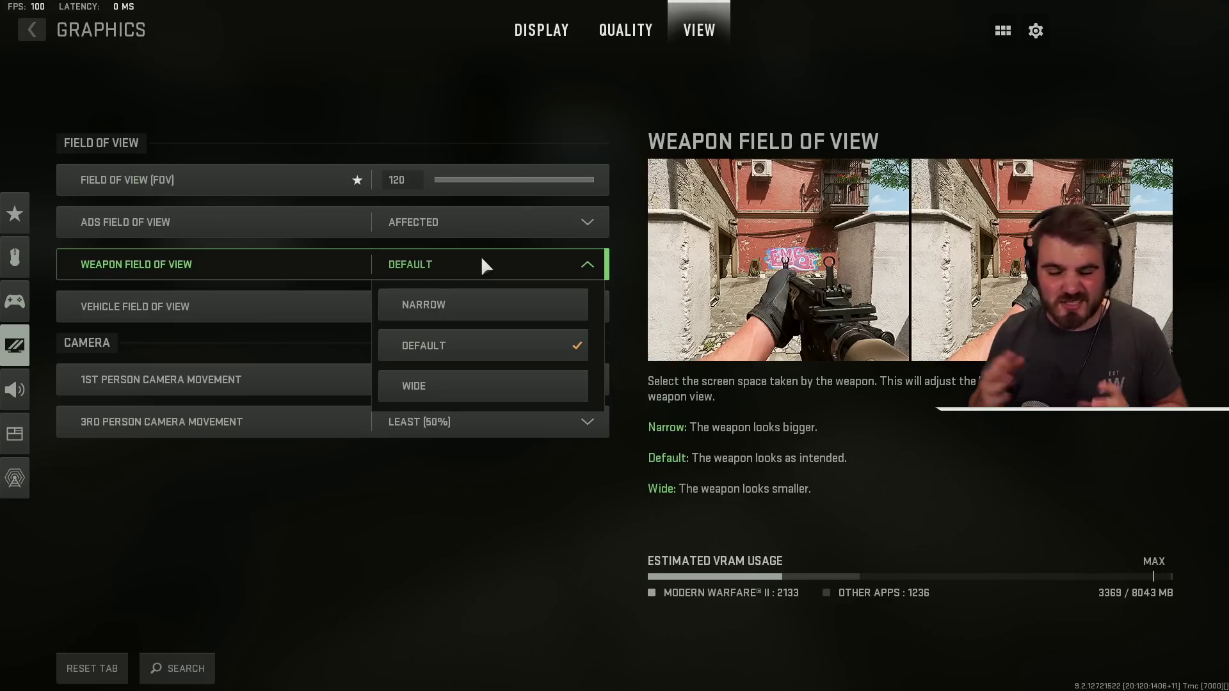
pyautogui.click(482, 259)
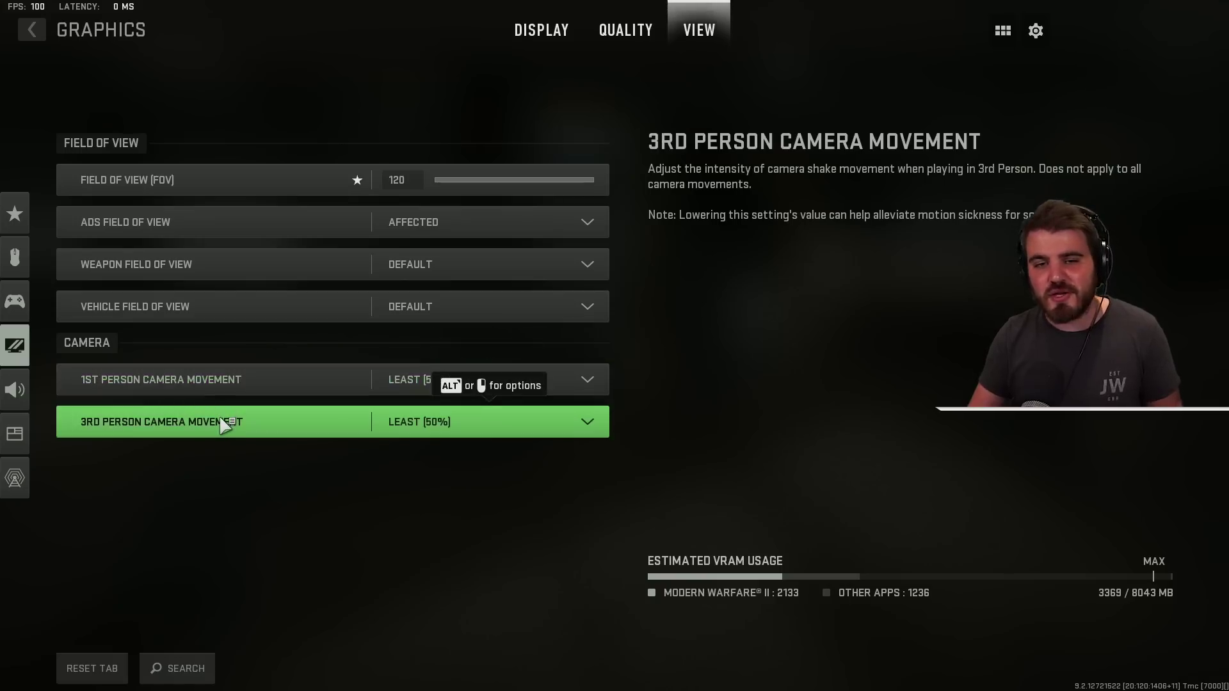
pyautogui.click(434, 384)
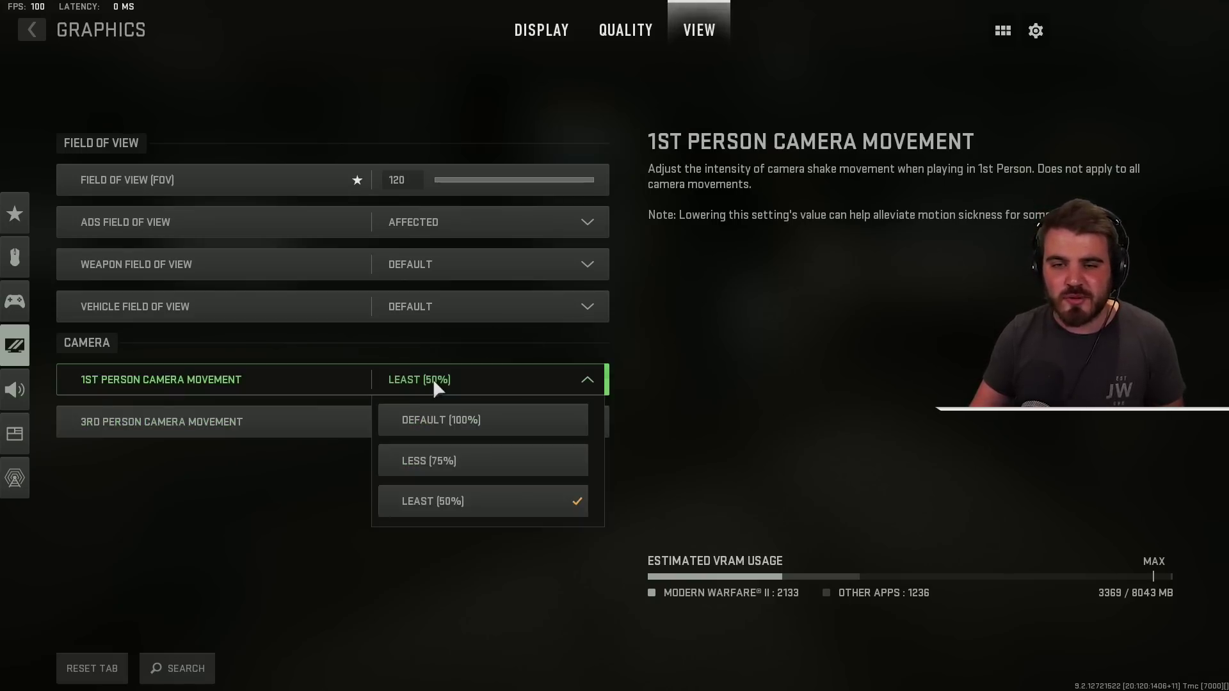
pyautogui.click(478, 373)
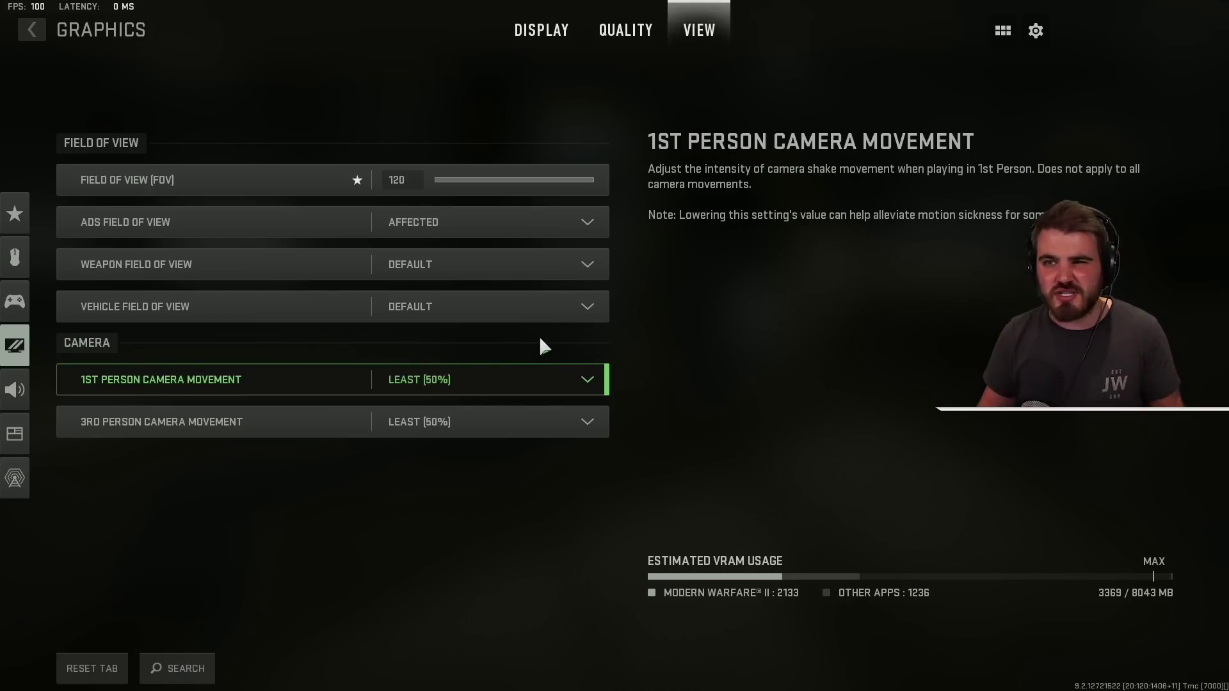